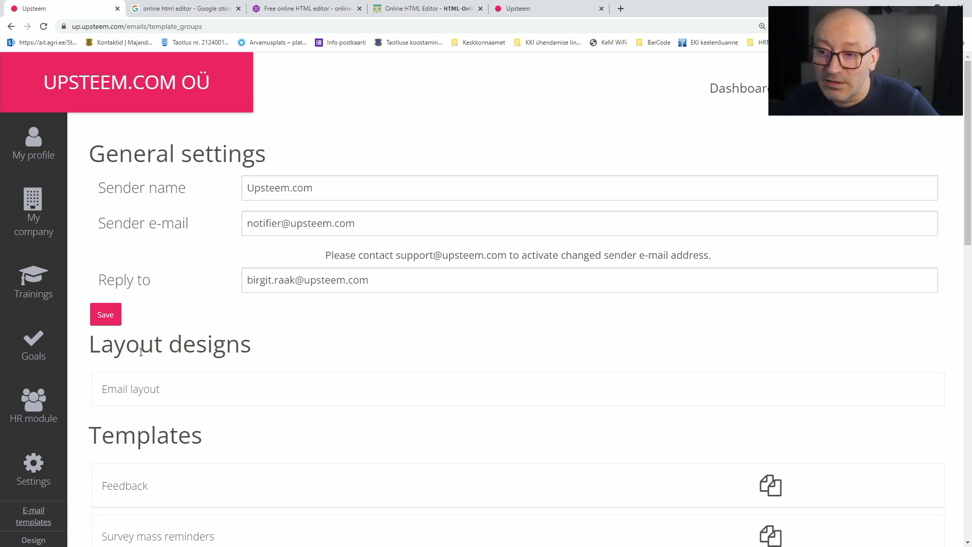
- Look through the e-mail settings page, from the general settings and layout designs down to the end of the template list
{"action": "scroll", "coordinate": [141, 353], "scroll_direction": "down", "scroll_amount": 1}
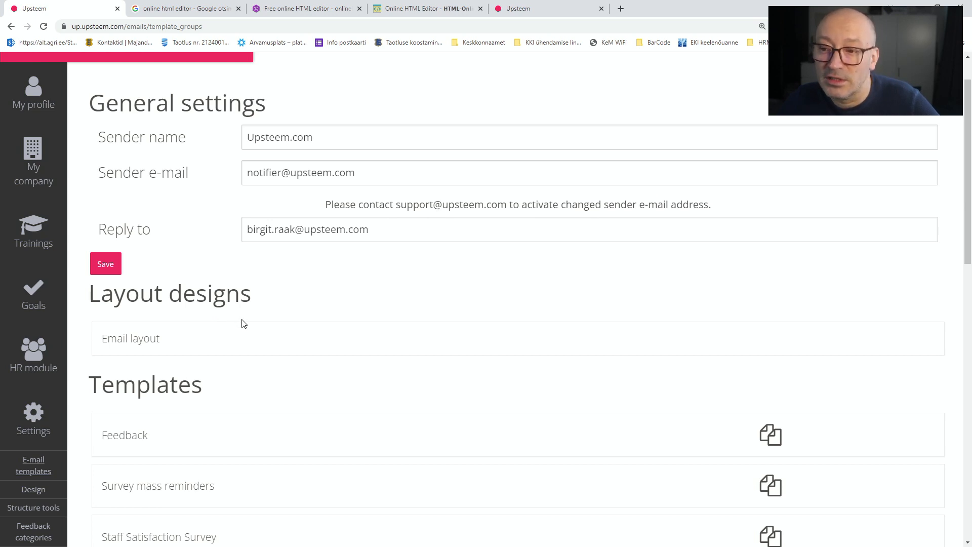
{"action": "scroll", "coordinate": [245, 323], "scroll_direction": "up", "scroll_amount": 1}
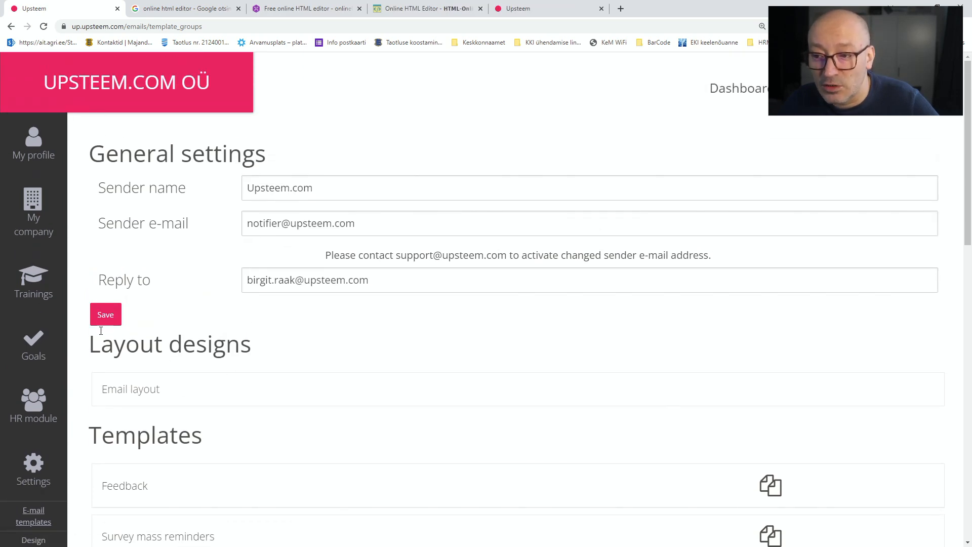
{"action": "scroll", "coordinate": [168, 377], "scroll_direction": "down", "scroll_amount": 1}
{"action": "scroll", "coordinate": [168, 377], "scroll_direction": "down", "scroll_amount": 2}
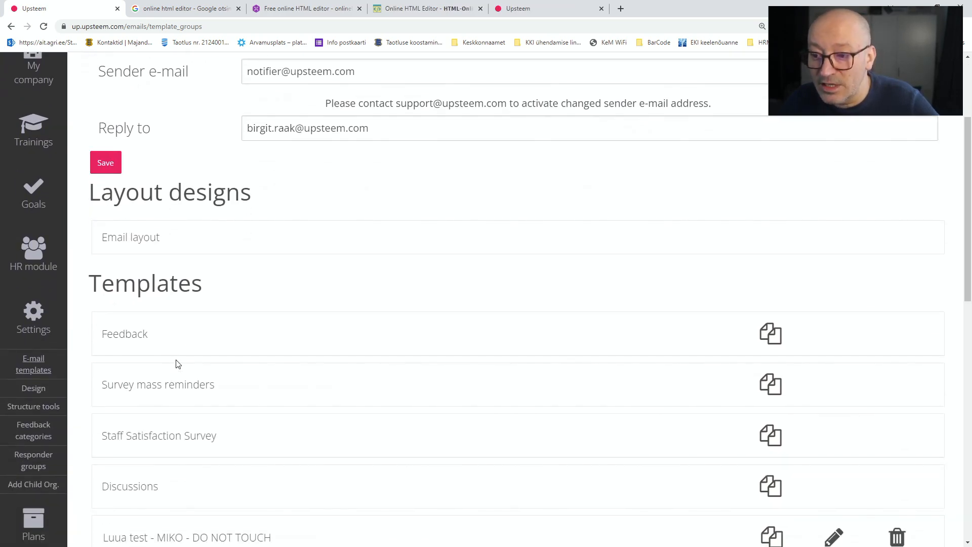
{"action": "scroll", "coordinate": [207, 334], "scroll_direction": "down", "scroll_amount": 2}
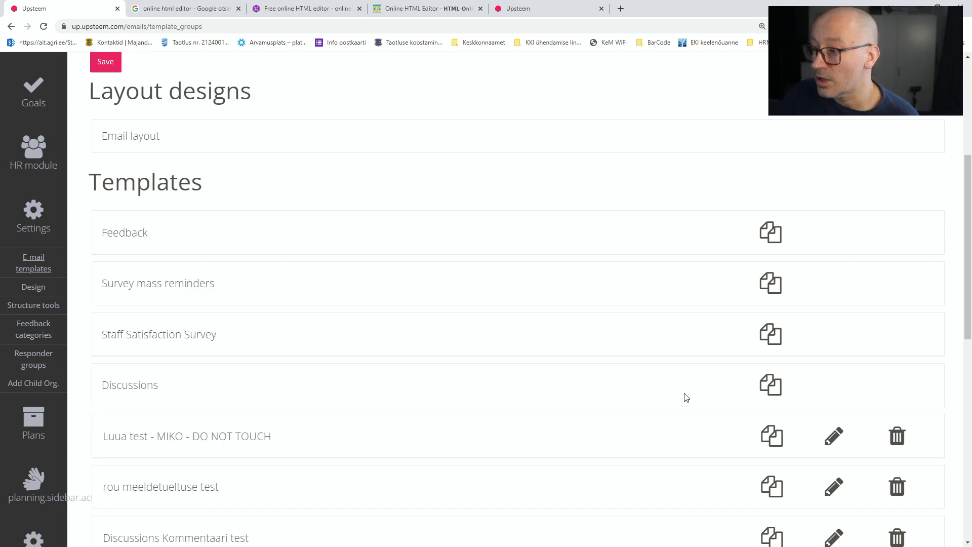
{"action": "scroll", "coordinate": [703, 393], "scroll_direction": "down", "scroll_amount": 2}
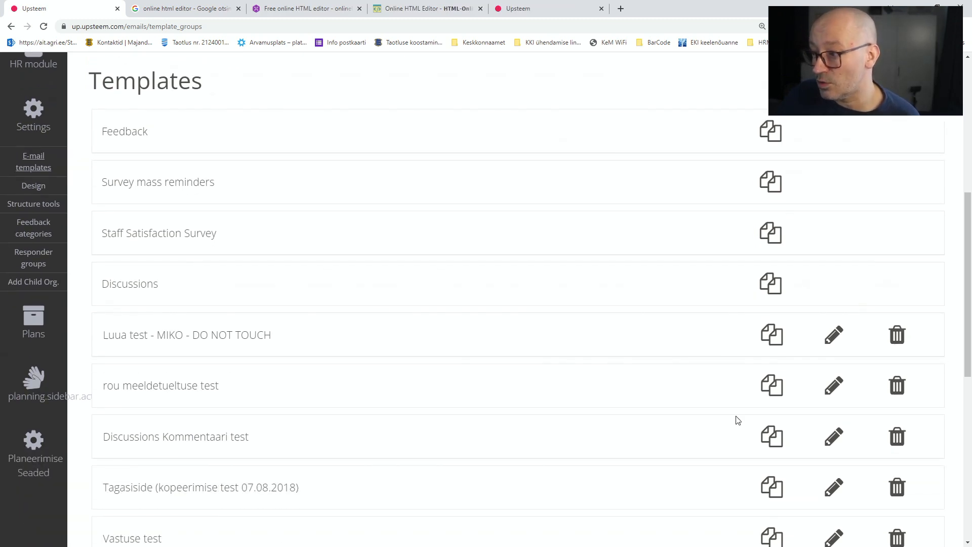
{"action": "scroll", "coordinate": [740, 425], "scroll_direction": "down", "scroll_amount": 7}
{"action": "scroll", "coordinate": [752, 461], "scroll_direction": "down", "scroll_amount": 2}
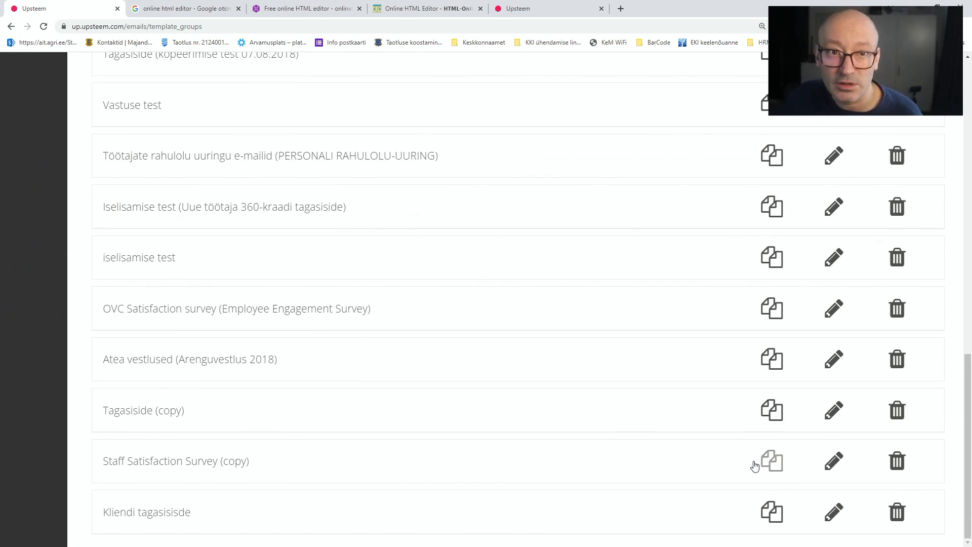
{"action": "scroll", "coordinate": [754, 465], "scroll_direction": "up", "scroll_amount": 15}
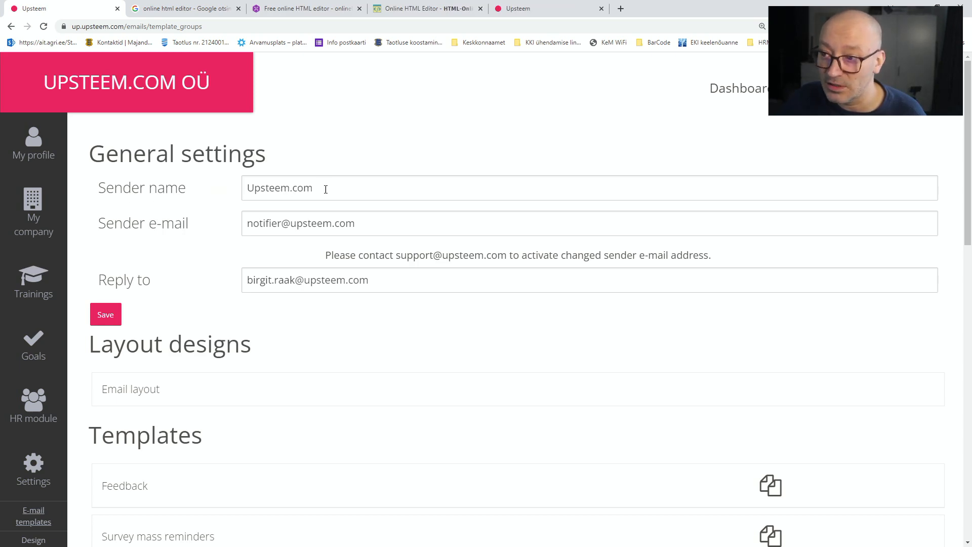
- Review the sender name, sender e-mail and reply-to fields, highlighting the note about activating a changed sender address
{"action": "left_click", "coordinate": [348, 185]}
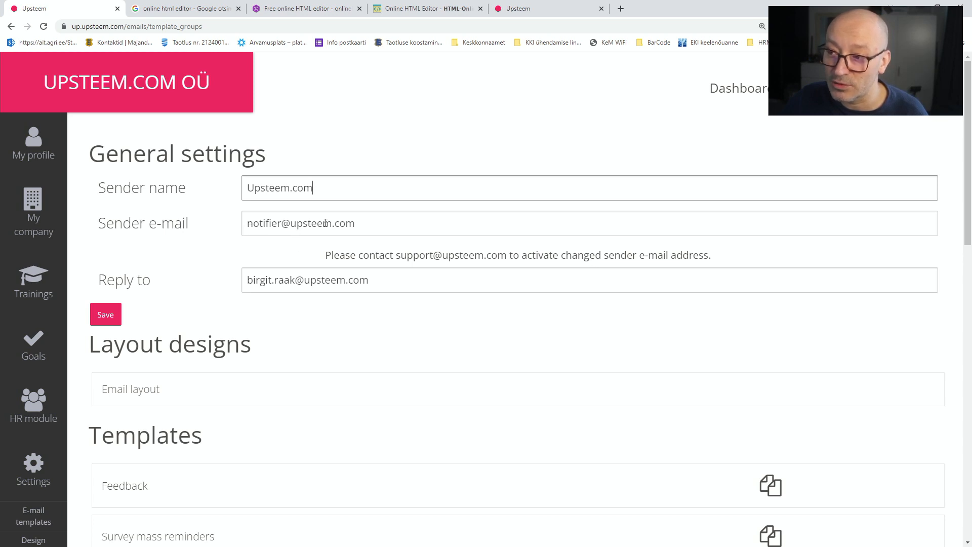
{"action": "left_click", "coordinate": [325, 223]}
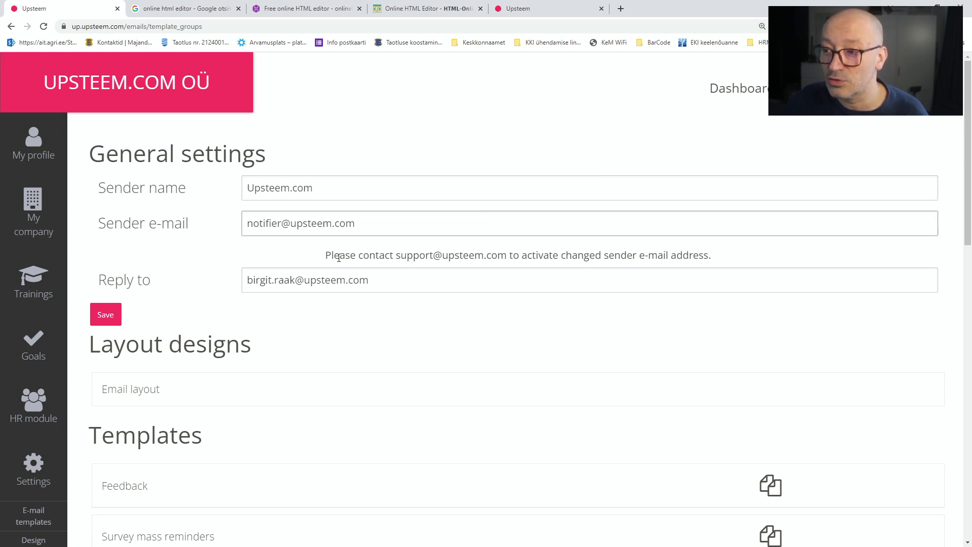
{"action": "left_click_drag", "start_coordinate": [326, 256], "coordinate": [734, 258]}
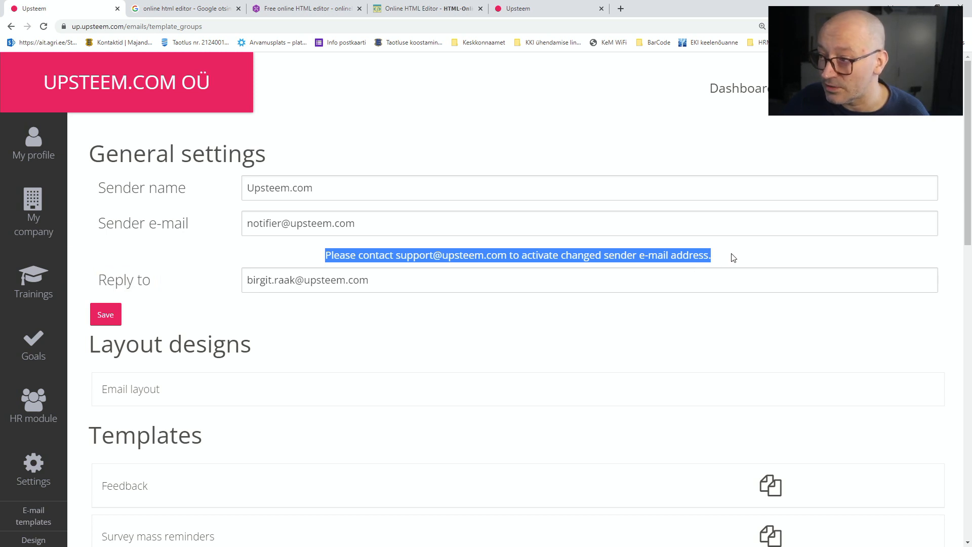
{"action": "left_click", "coordinate": [734, 258]}
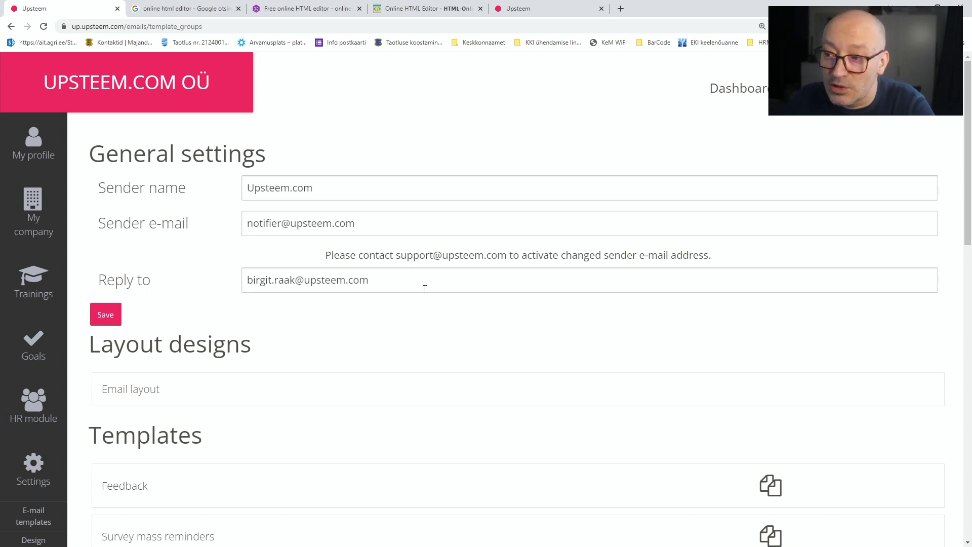
{"action": "left_click_drag", "start_coordinate": [395, 283], "coordinate": [237, 291]}
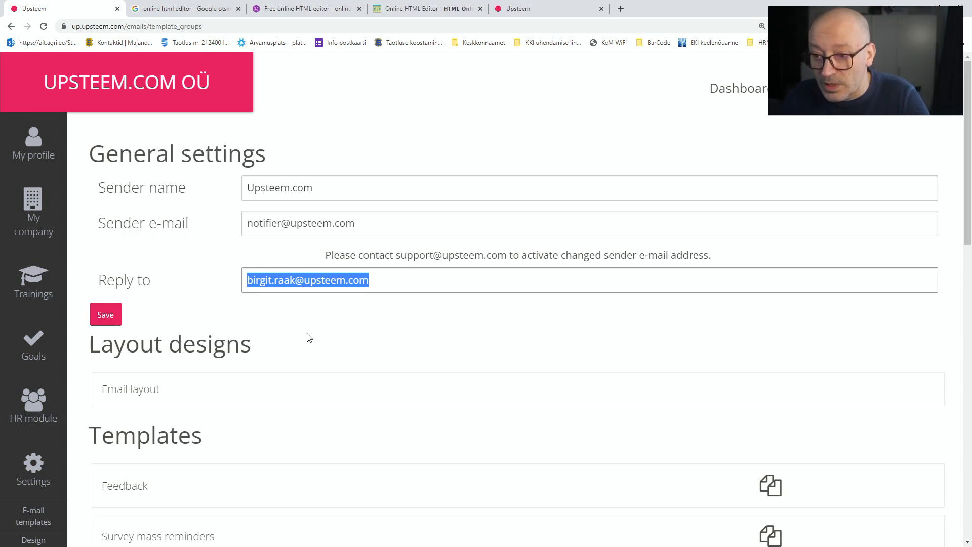
- Switch to the received survey e-mail in Outlook, move its window beside the sender settings for comparison, and return to the browser
{"action": "key", "text": "alt+Tab"}
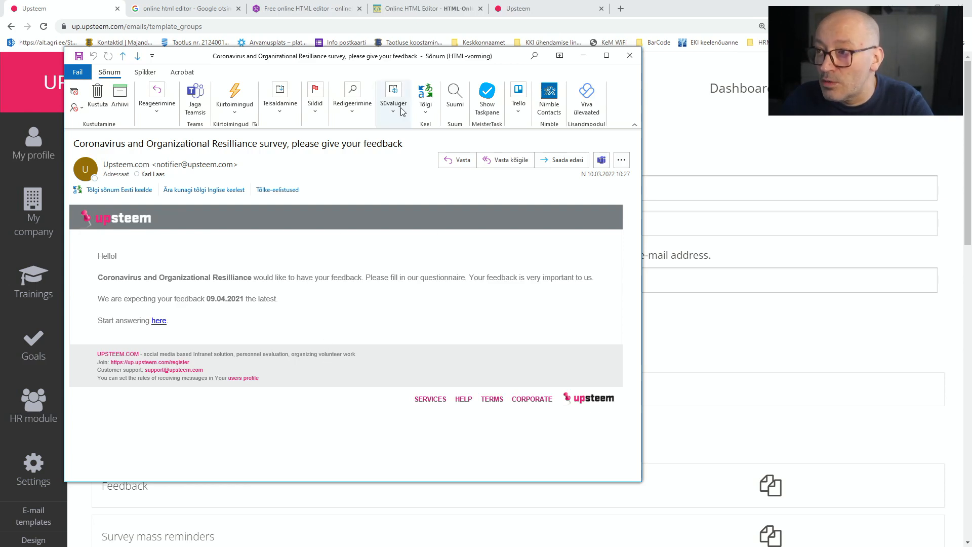
{"action": "left_click_drag", "start_coordinate": [394, 63], "coordinate": [691, 58]}
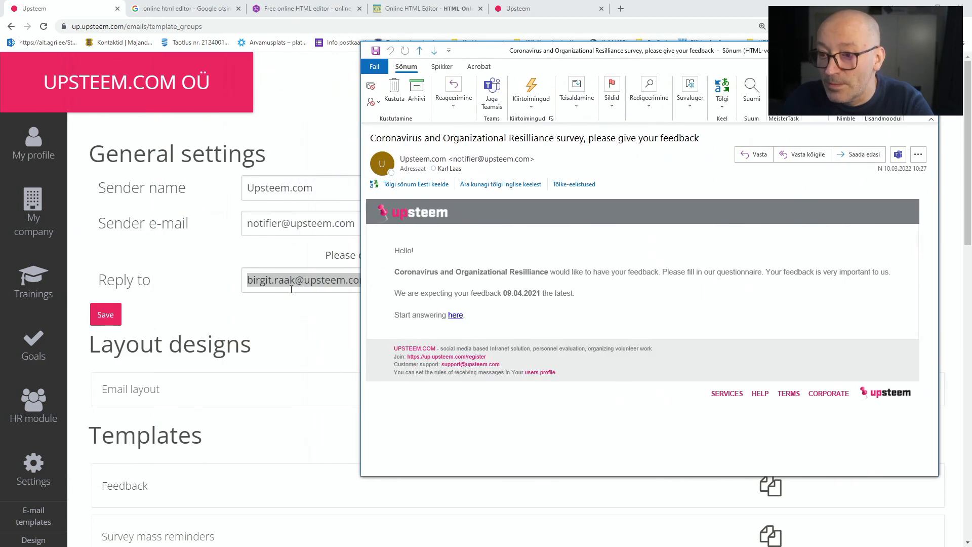
{"action": "left_click", "coordinate": [190, 393]}
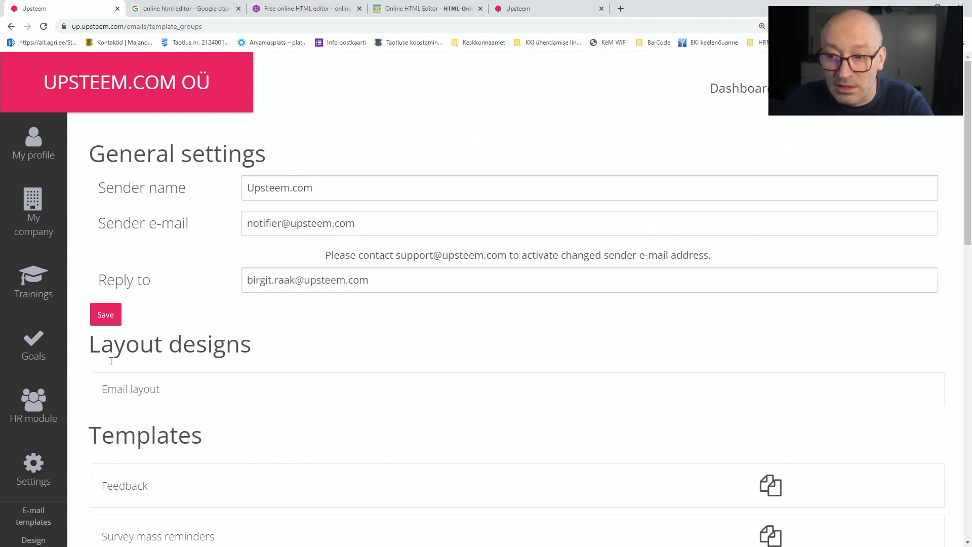
- Open the Email layout design and examine the HTML code of its English version
{"action": "left_click", "coordinate": [120, 396]}
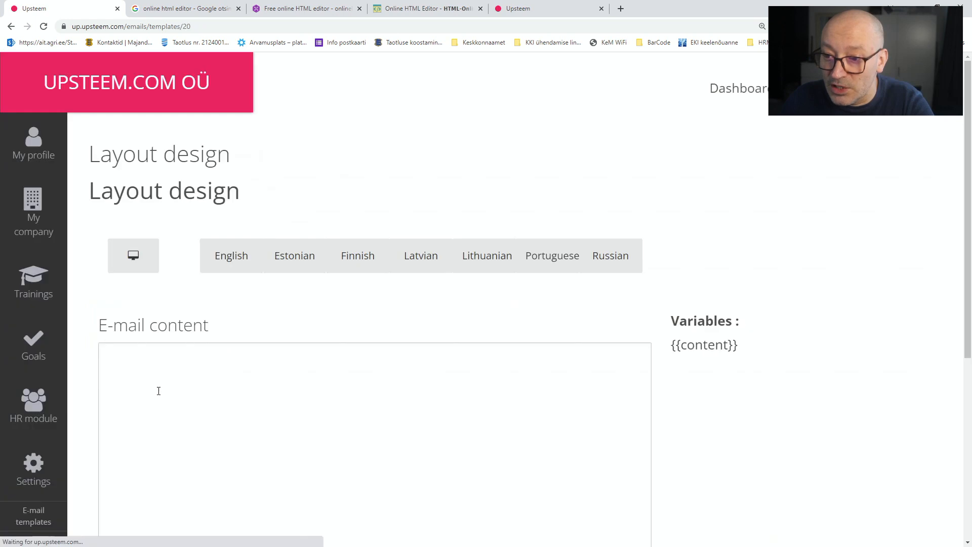
{"action": "scroll", "coordinate": [274, 394], "scroll_direction": "down", "scroll_amount": 2}
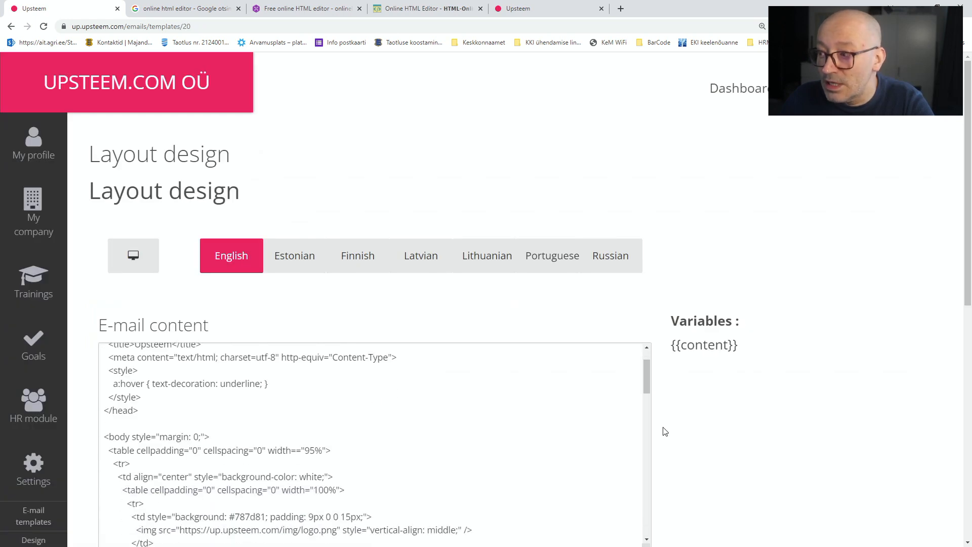
{"action": "scroll", "coordinate": [666, 433], "scroll_direction": "down", "scroll_amount": 3}
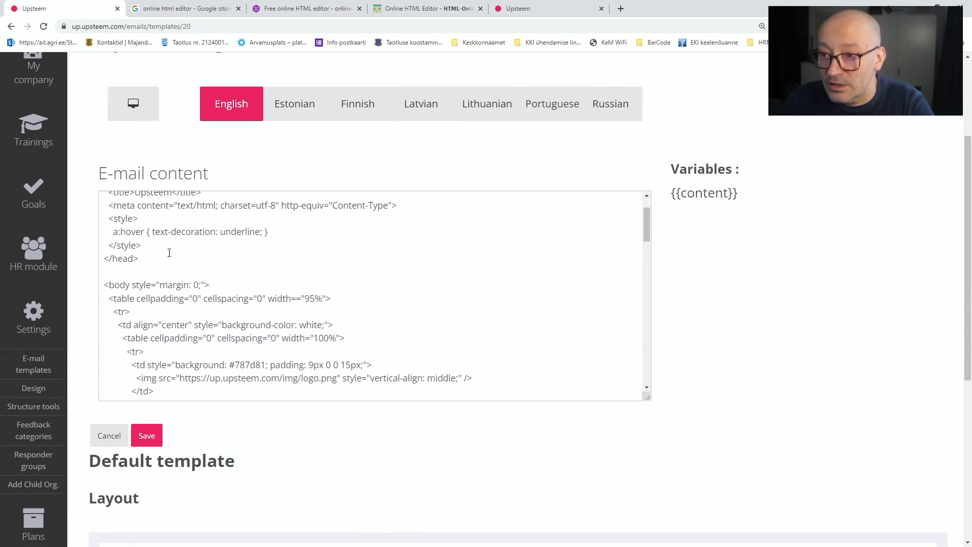
{"action": "scroll", "coordinate": [172, 255], "scroll_direction": "down", "scroll_amount": 1}
{"action": "scroll", "coordinate": [172, 255], "scroll_direction": "down", "scroll_amount": 10}
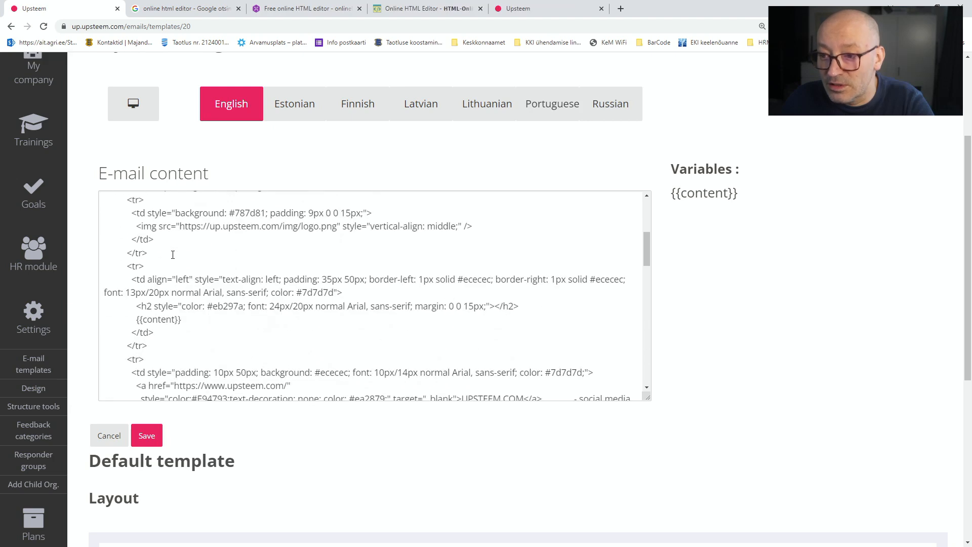
{"action": "scroll", "coordinate": [173, 256], "scroll_direction": "down", "scroll_amount": 5}
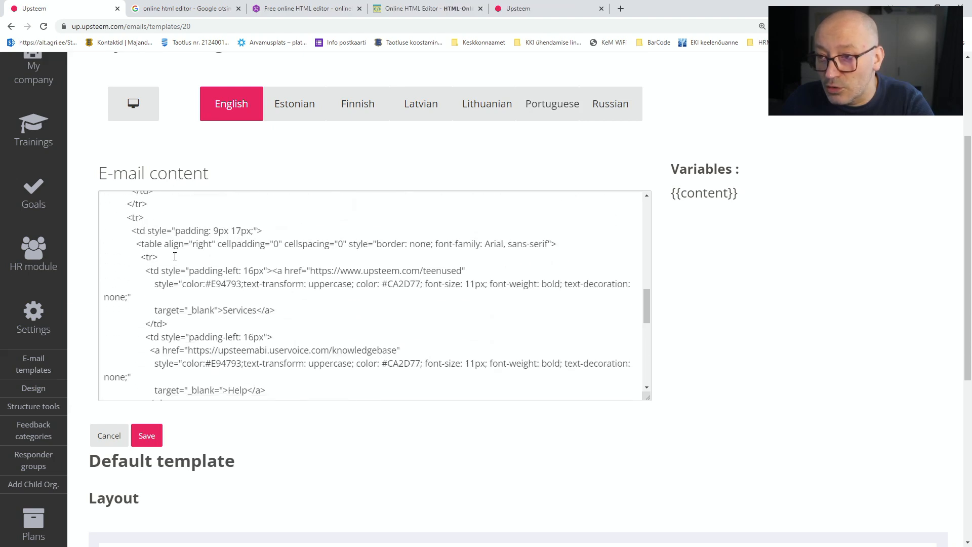
{"action": "scroll", "coordinate": [175, 257], "scroll_direction": "up", "scroll_amount": 12}
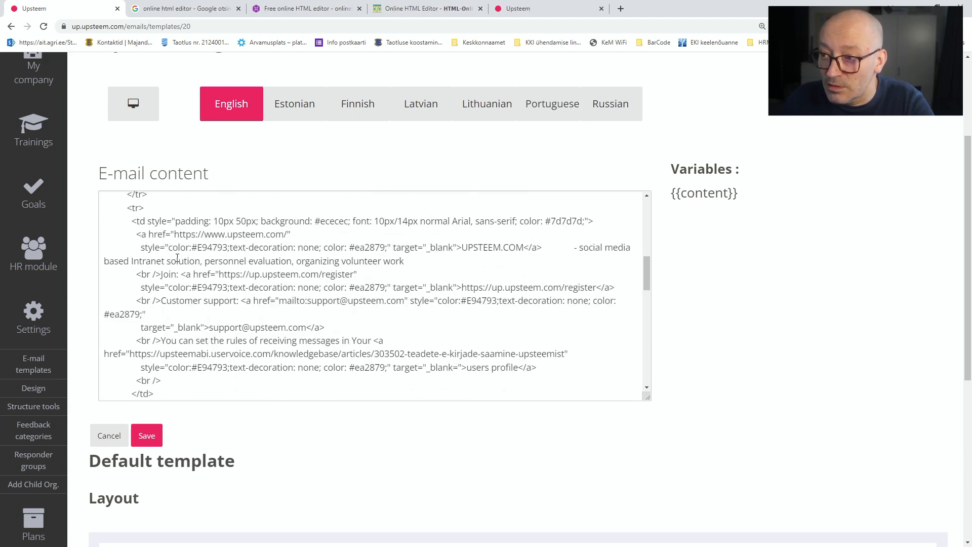
{"action": "scroll", "coordinate": [177, 258], "scroll_direction": "up", "scroll_amount": 2}
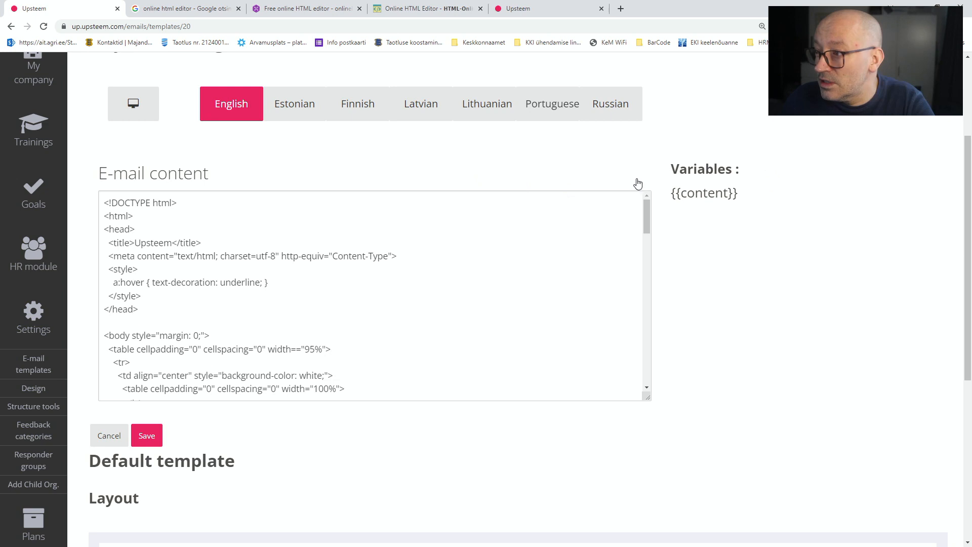
- Highlight the {{content}} variable and inspect its place in the default template's layout preview
{"action": "triple_click", "coordinate": [701, 196]}
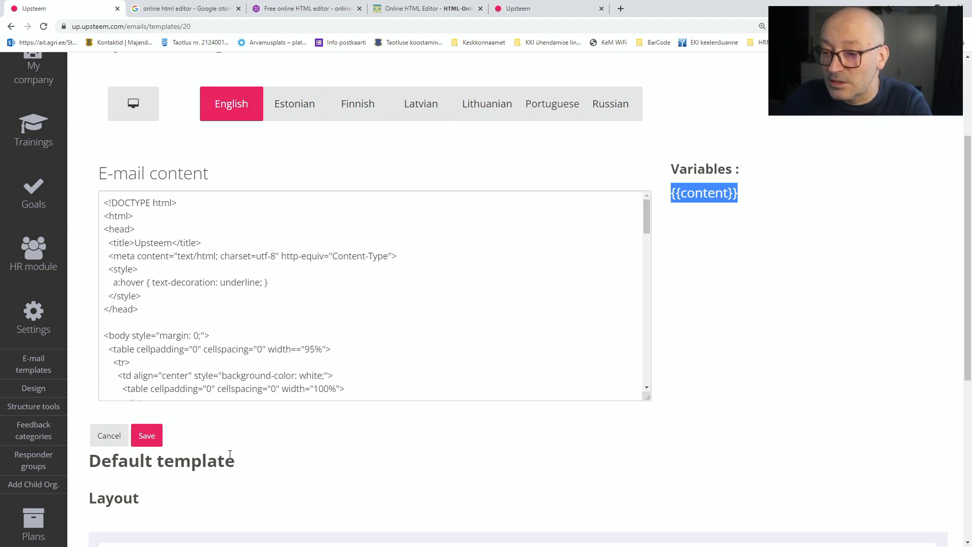
{"action": "scroll", "coordinate": [228, 468], "scroll_direction": "down", "scroll_amount": 2}
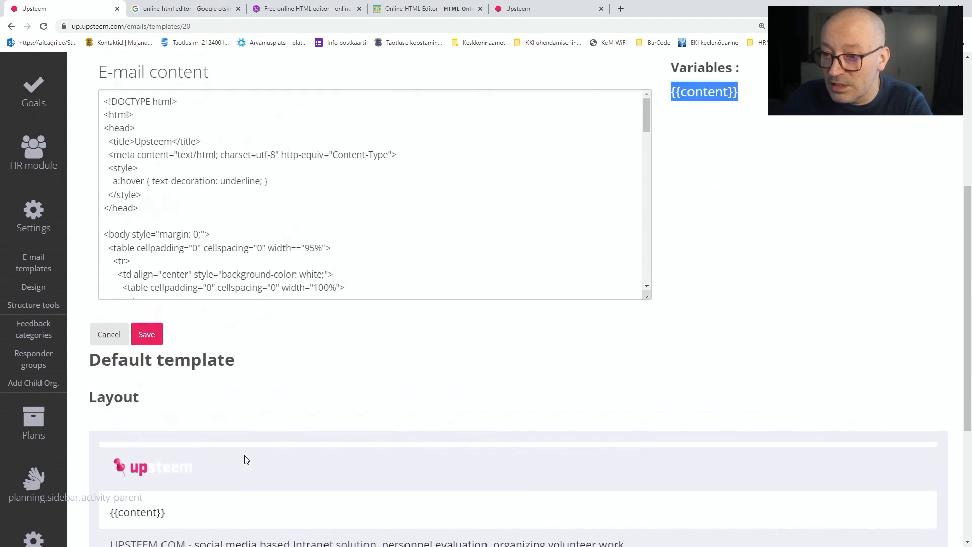
{"action": "scroll", "coordinate": [168, 443], "scroll_direction": "down", "scroll_amount": 4}
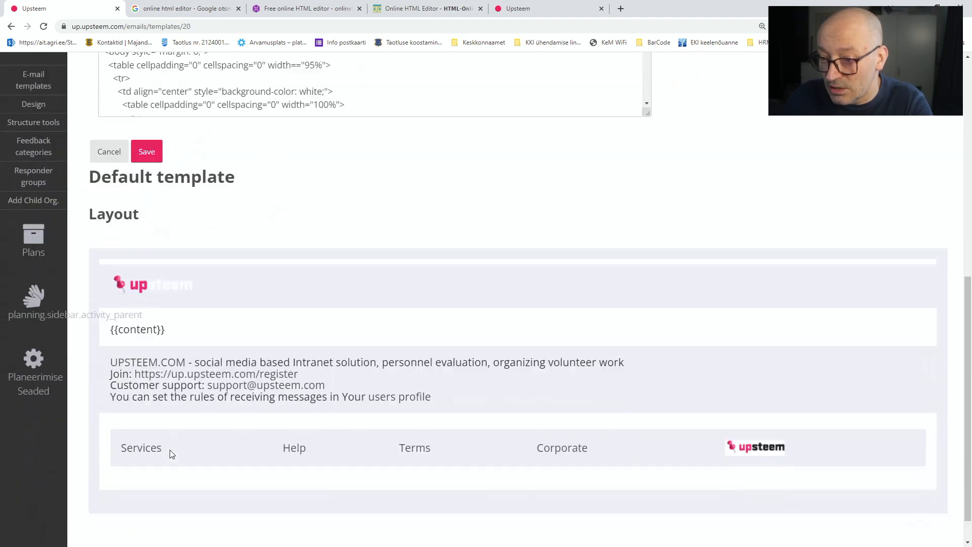
{"action": "scroll", "coordinate": [251, 402], "scroll_direction": "up", "scroll_amount": 7}
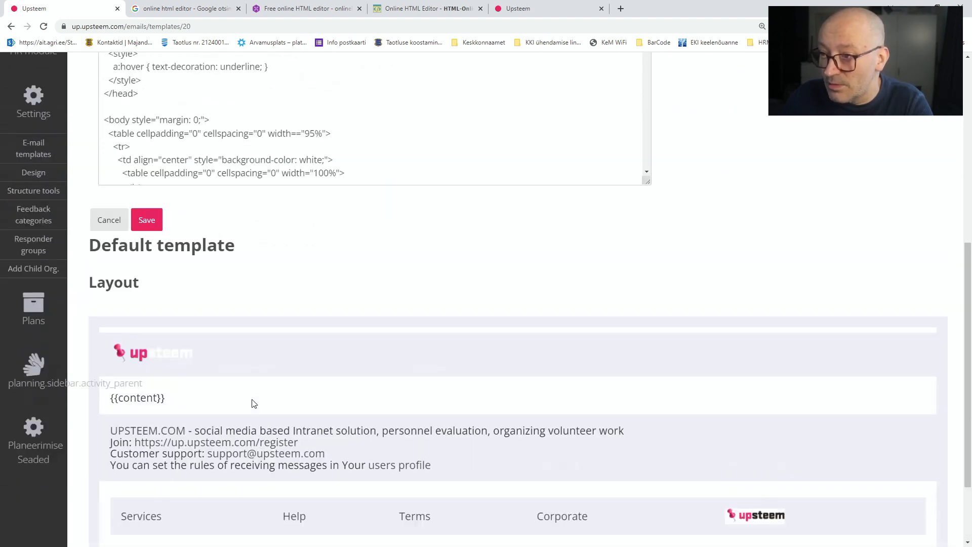
- Compare the layout with the survey e-mail in Outlook, selecting the message body that fills the content variable, and return to the browser
{"action": "key", "text": "alt+Tab"}
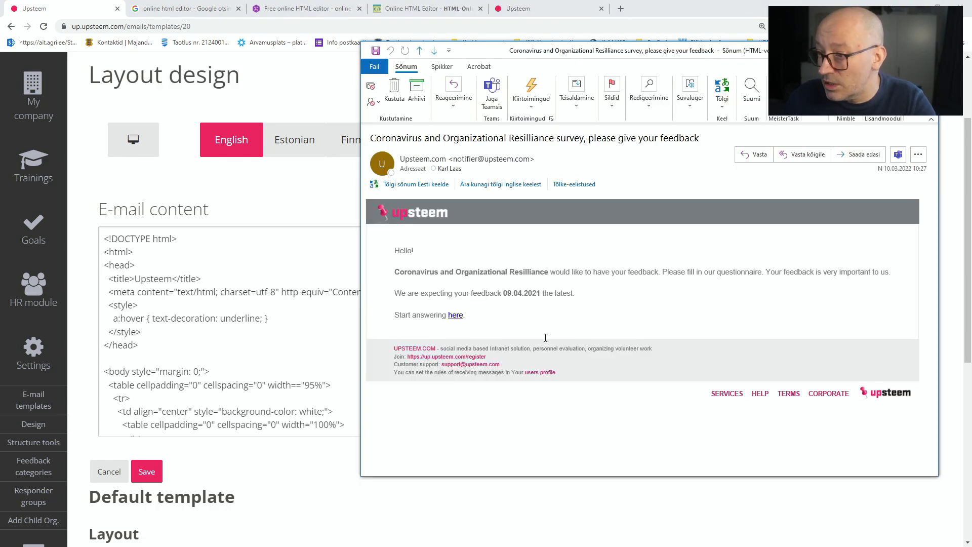
{"action": "key", "text": "Escape"}
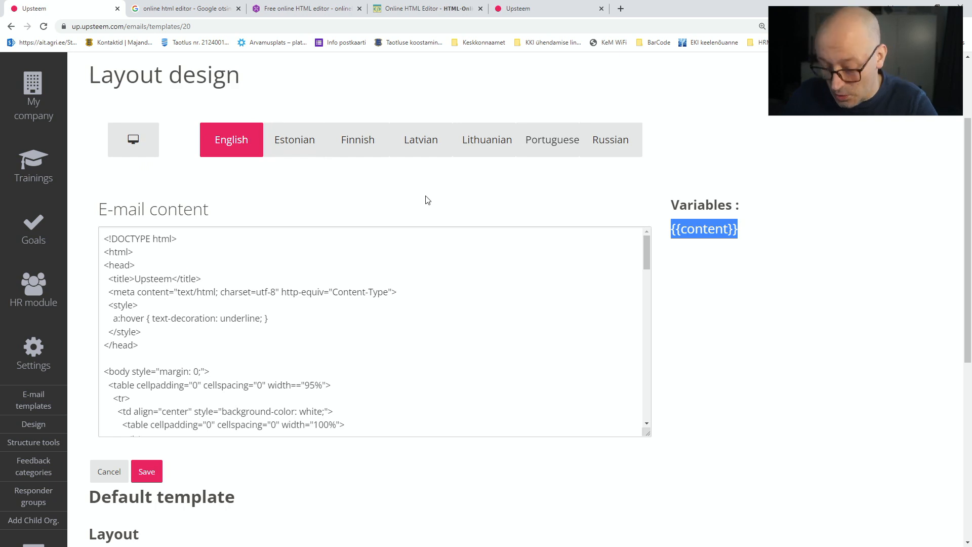
{"action": "key", "text": "alt+Tab"}
{"action": "key", "text": "alt+Tab"}
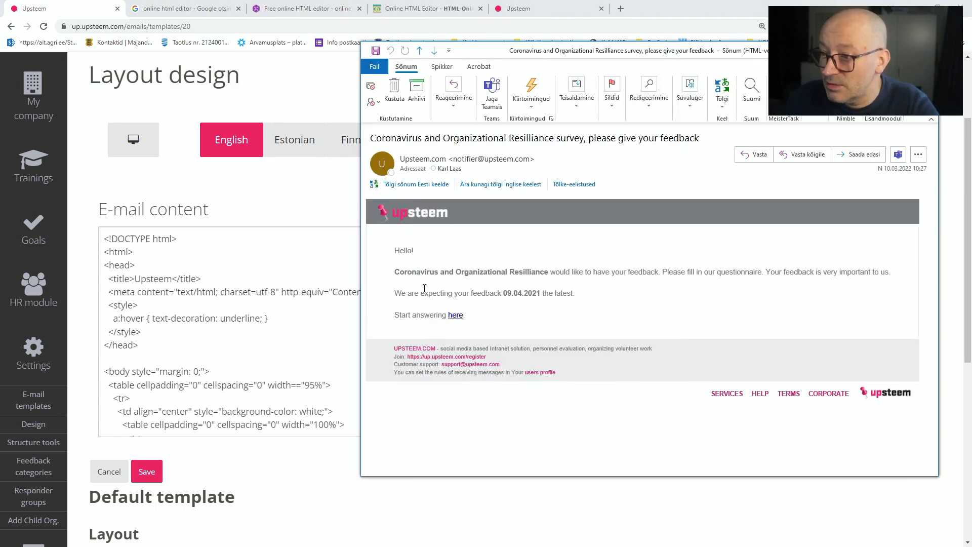
{"action": "left_click", "coordinate": [396, 307]}
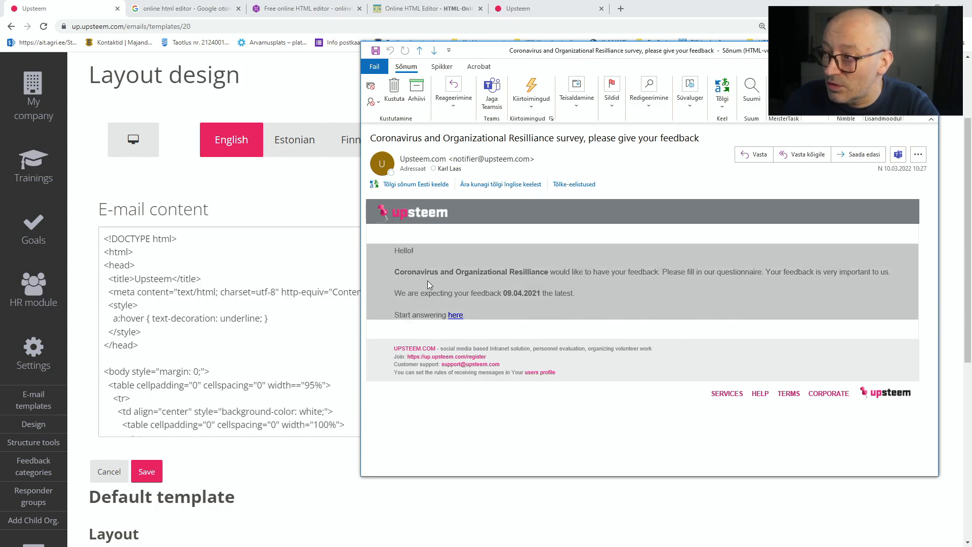
{"action": "left_click", "coordinate": [320, 266]}
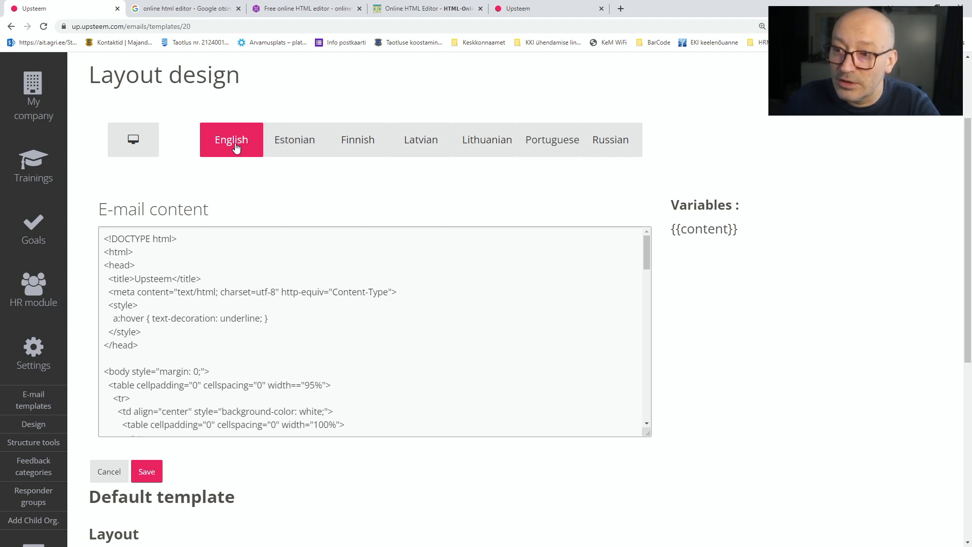
- View the layout's Estonian, Finnish, Latvian and Lithuanian versions, and examine the HTML code of the Estonian one
{"action": "left_click", "coordinate": [279, 147]}
{"action": "left_click", "coordinate": [367, 150]}
{"action": "left_click", "coordinate": [429, 149]}
{"action": "left_click", "coordinate": [475, 149]}
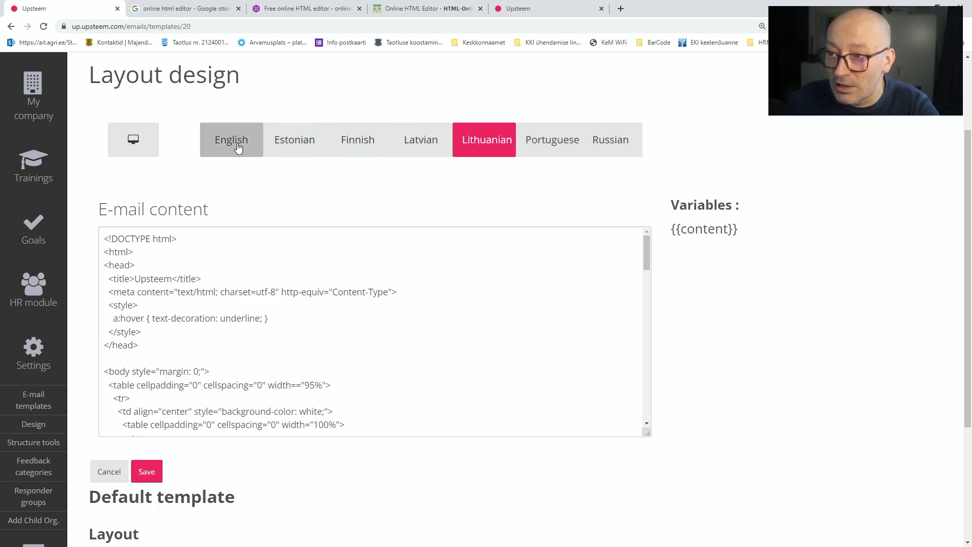
{"action": "left_click", "coordinate": [302, 144]}
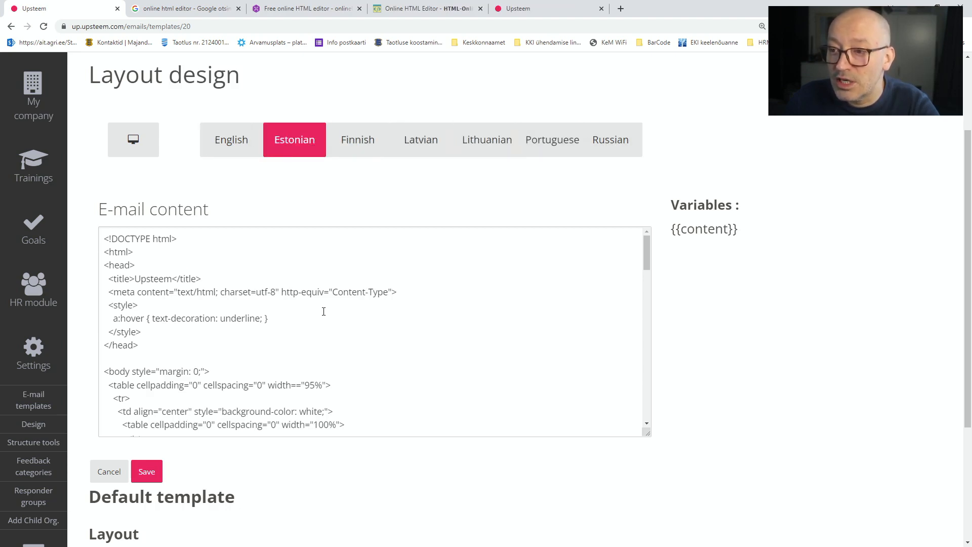
{"action": "scroll", "coordinate": [279, 317], "scroll_direction": "down", "scroll_amount": 12}
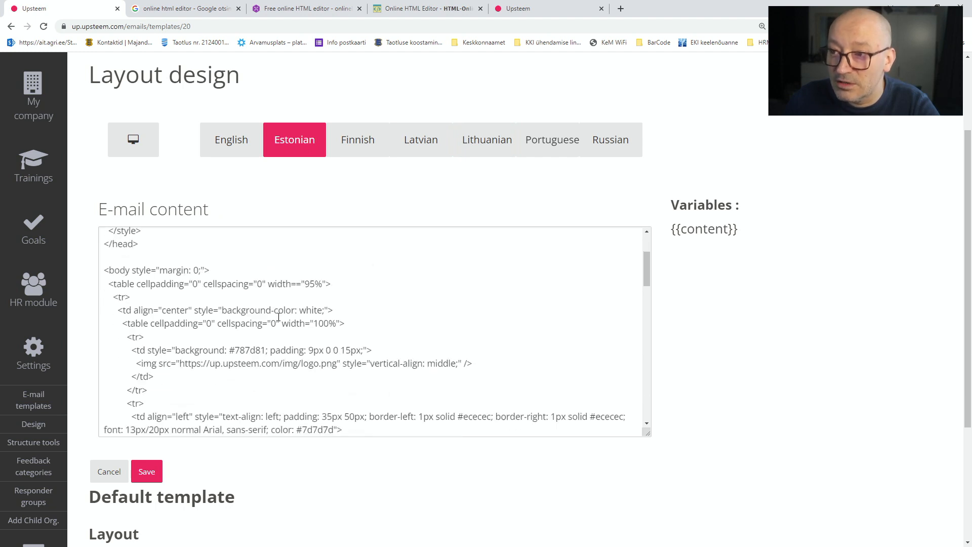
{"action": "scroll", "coordinate": [279, 319], "scroll_direction": "down", "scroll_amount": 3}
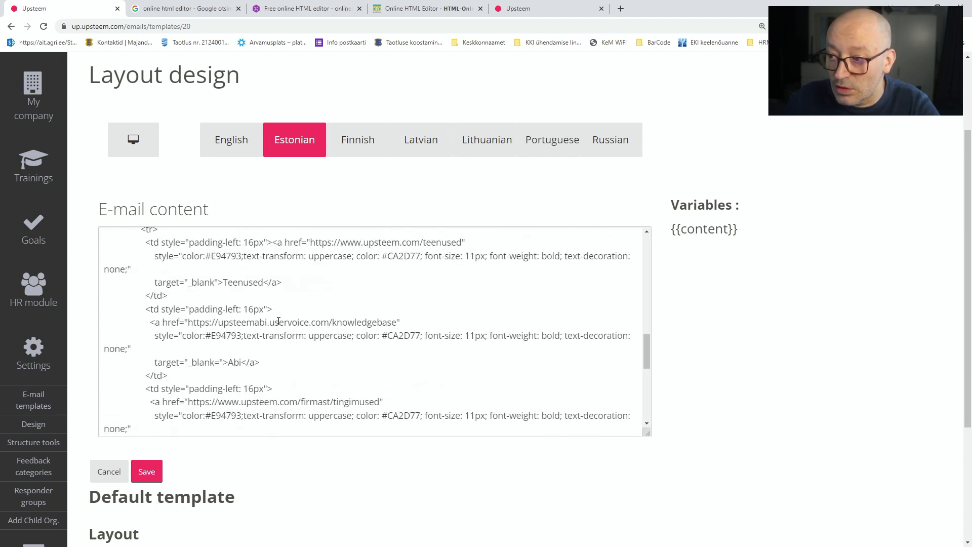
- Examine the Estonian layout's HTML code, switch to its visual preview and inspect the header, {{content}} area and footer
{"action": "scroll", "coordinate": [279, 323], "scroll_direction": "down", "scroll_amount": 1}
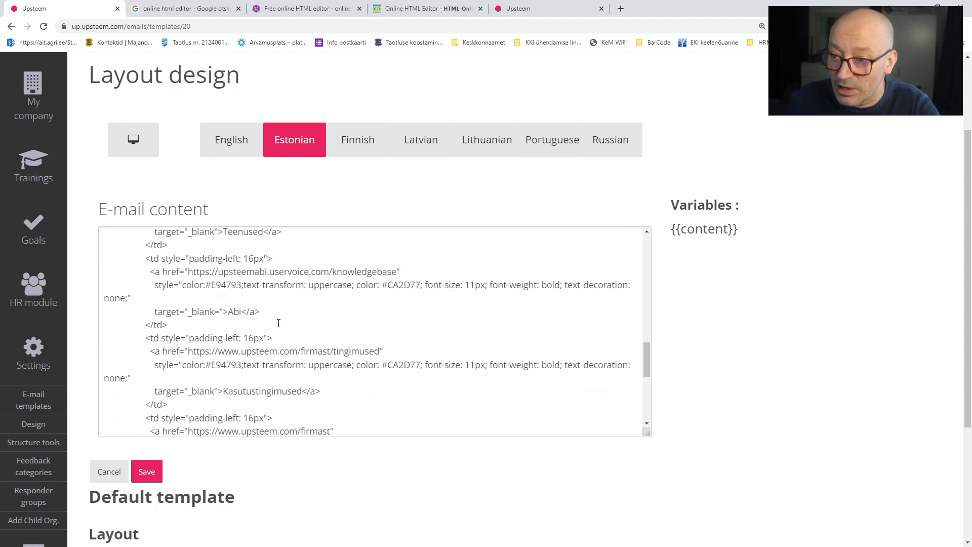
{"action": "left_click", "coordinate": [134, 142]}
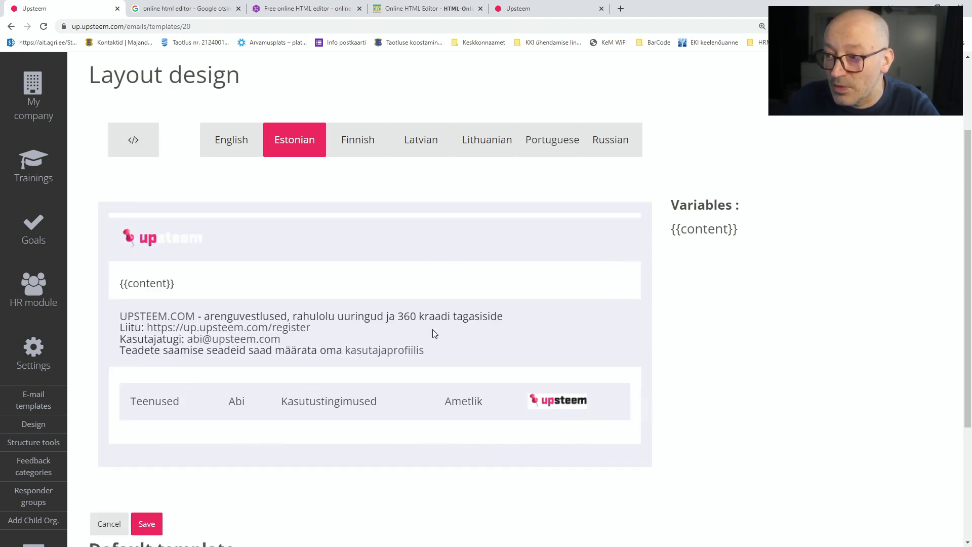
{"action": "scroll", "coordinate": [393, 289], "scroll_direction": "down", "scroll_amount": 1}
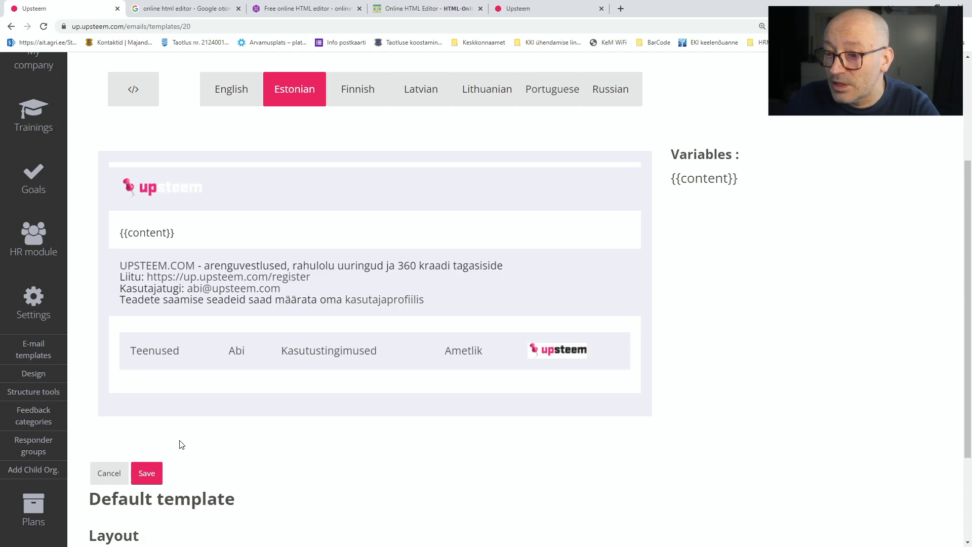
{"action": "scroll", "coordinate": [280, 329], "scroll_direction": "up", "scroll_amount": 2}
{"action": "scroll", "coordinate": [280, 329], "scroll_direction": "up", "scroll_amount": 2}
{"action": "scroll", "coordinate": [278, 332], "scroll_direction": "down", "scroll_amount": 4}
{"action": "scroll", "coordinate": [279, 332], "scroll_direction": "up", "scroll_amount": 4}
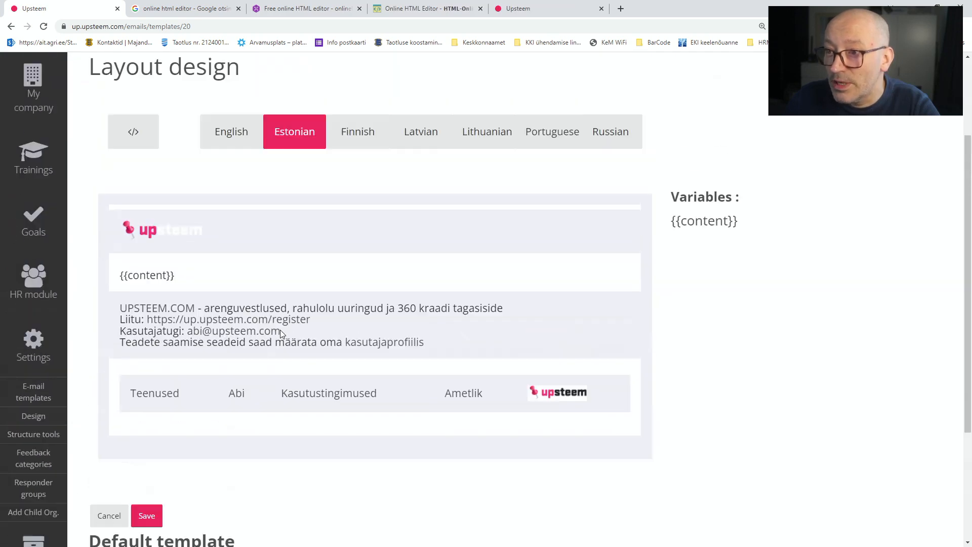
- Show the English version's HTML code and inspect the default template with its restore option below it
{"action": "left_click", "coordinate": [222, 267]}
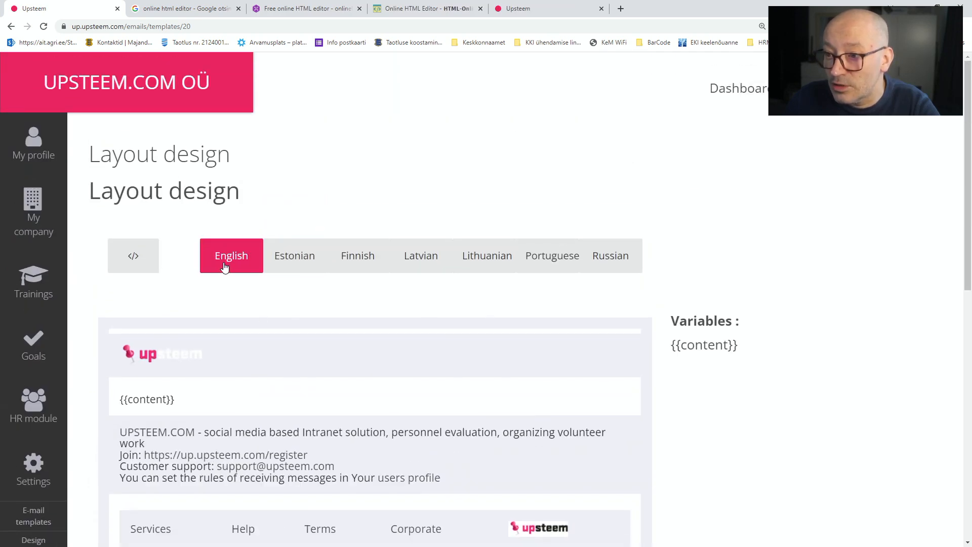
{"action": "left_click", "coordinate": [133, 267]}
{"action": "scroll", "coordinate": [423, 374], "scroll_direction": "down", "scroll_amount": 5}
{"action": "scroll", "coordinate": [820, 454], "scroll_direction": "down", "scroll_amount": 6}
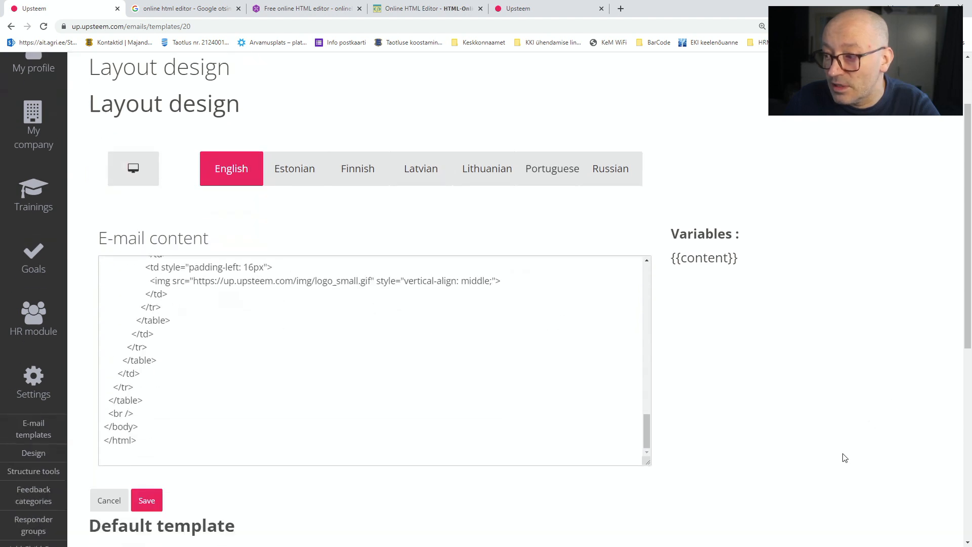
{"action": "scroll", "coordinate": [787, 450], "scroll_direction": "down", "scroll_amount": 3}
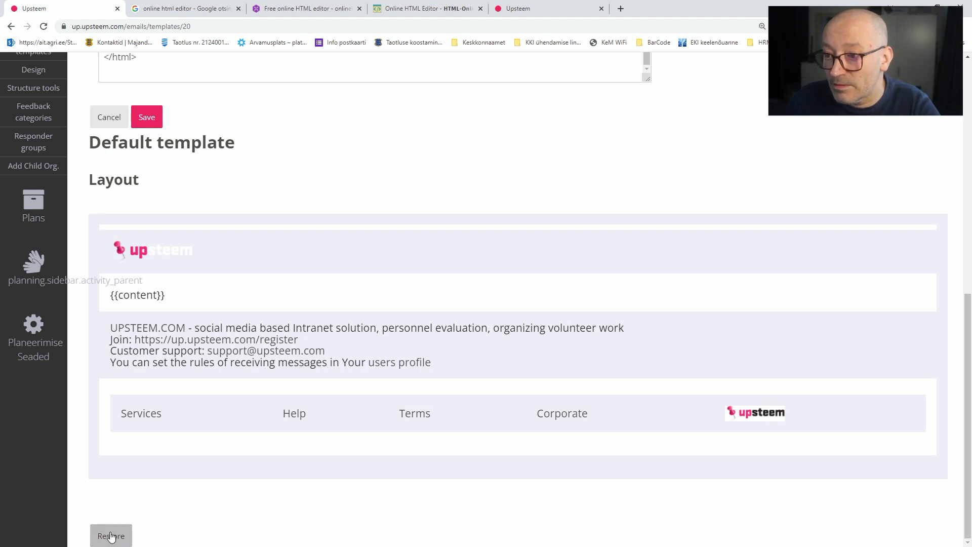
{"action": "scroll", "coordinate": [376, 507], "scroll_direction": "up", "scroll_amount": 2}
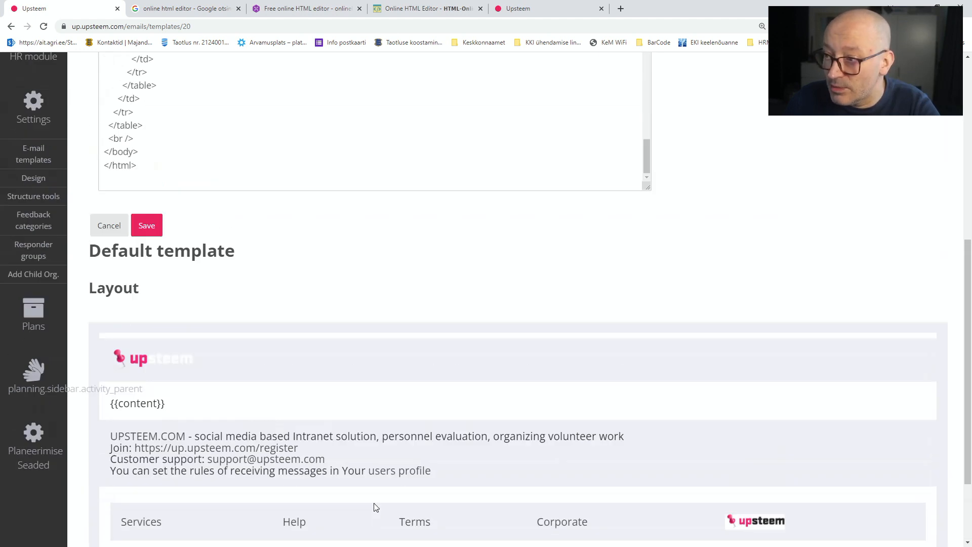
{"action": "scroll", "coordinate": [376, 507], "scroll_direction": "up", "scroll_amount": 7}
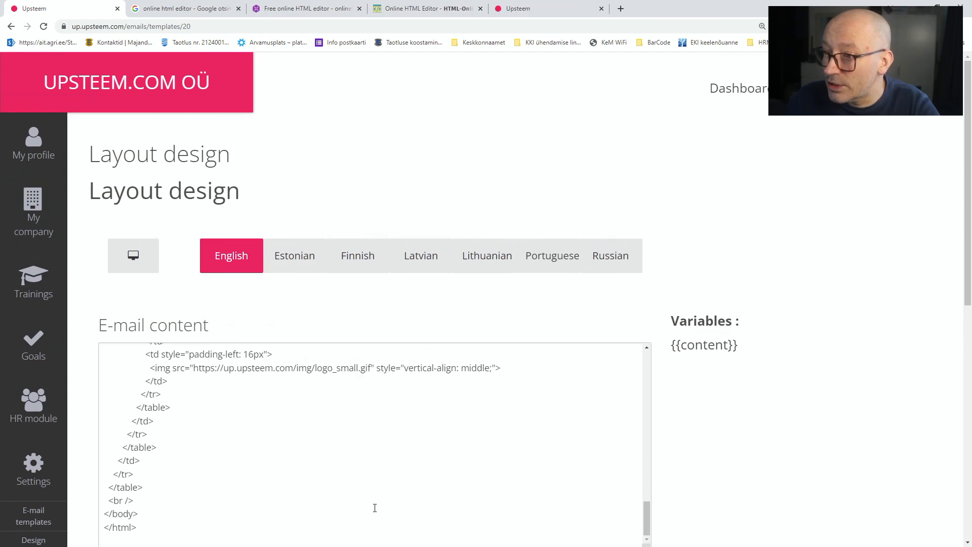
- View the Google results for "online html editor", the onlinehtmleditor.dev page, and the layout's code and preview in html-online.com
{"action": "left_click", "coordinate": [184, 11]}
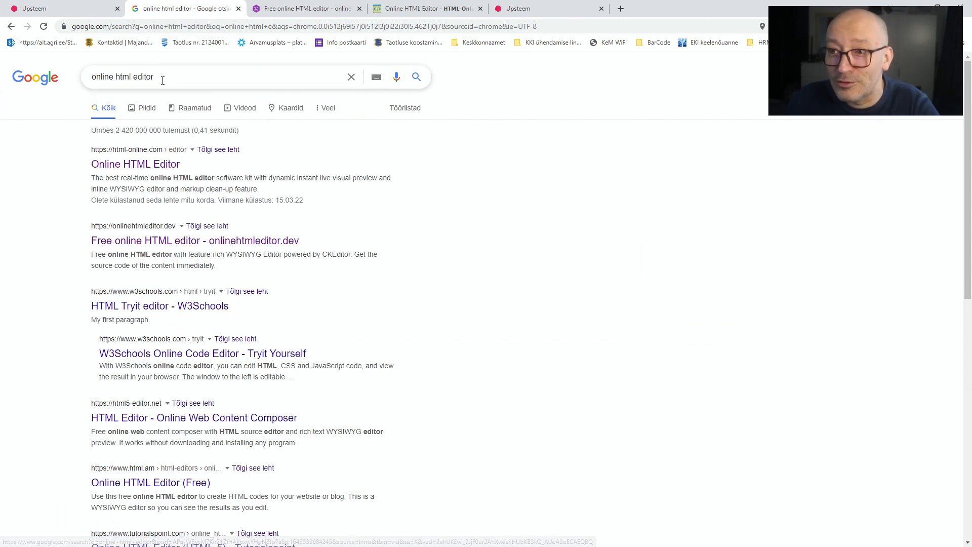
{"action": "left_click", "coordinate": [295, 10]}
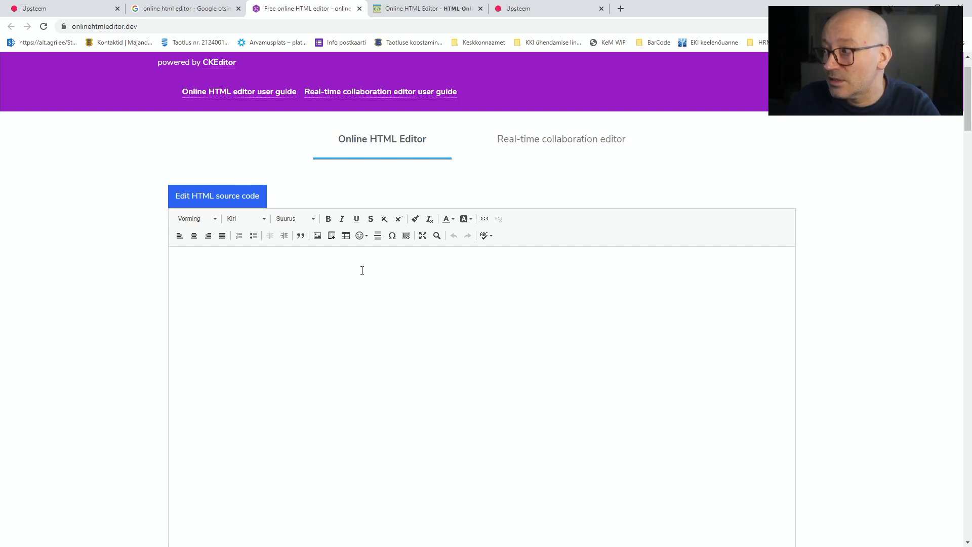
{"action": "left_click", "coordinate": [432, 14]}
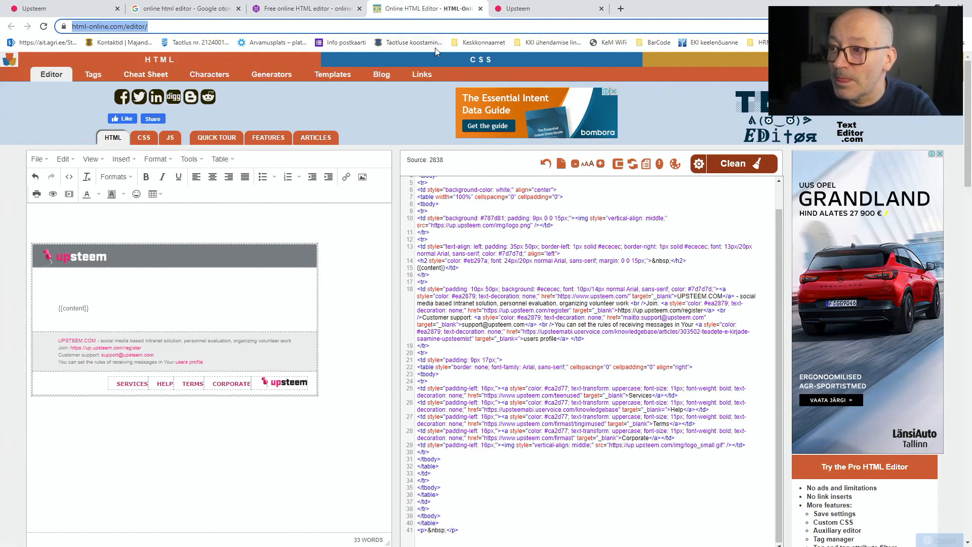
{"action": "scroll", "coordinate": [484, 310], "scroll_direction": "down", "scroll_amount": 2}
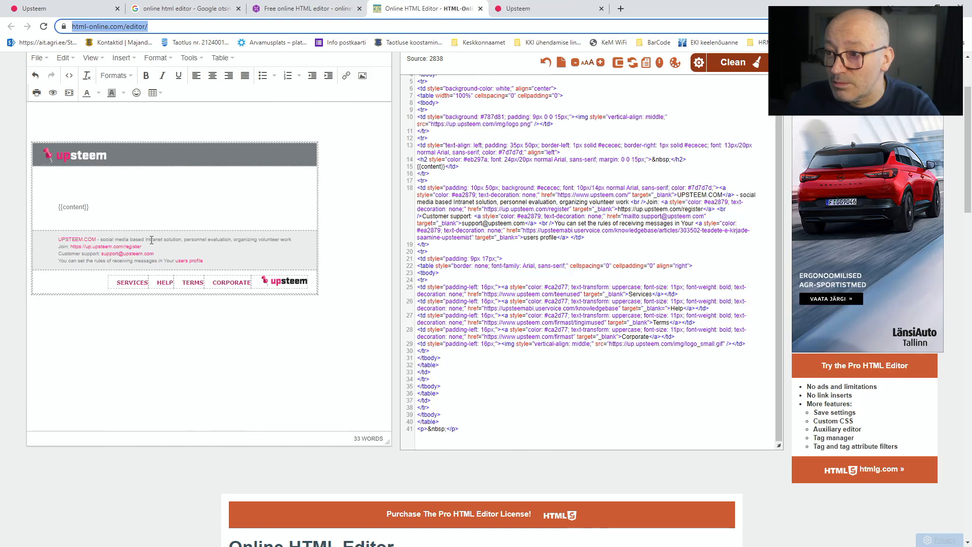
- Return to Upsteem's layout design and leave it without saving, confirming the deletion of unsaved changes
{"action": "left_click", "coordinate": [60, 14]}
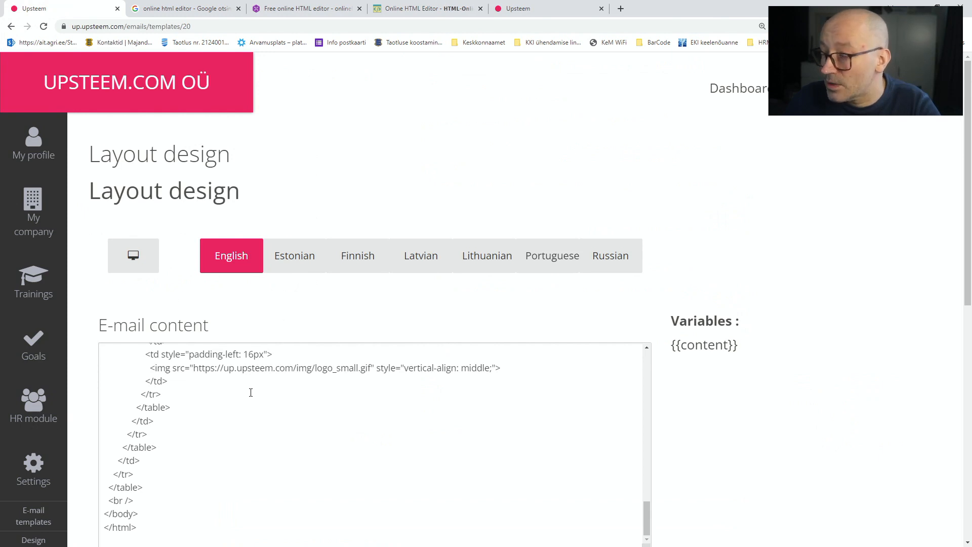
{"action": "scroll", "coordinate": [174, 330], "scroll_direction": "down", "scroll_amount": 1}
{"action": "scroll", "coordinate": [174, 331], "scroll_direction": "down", "scroll_amount": 4}
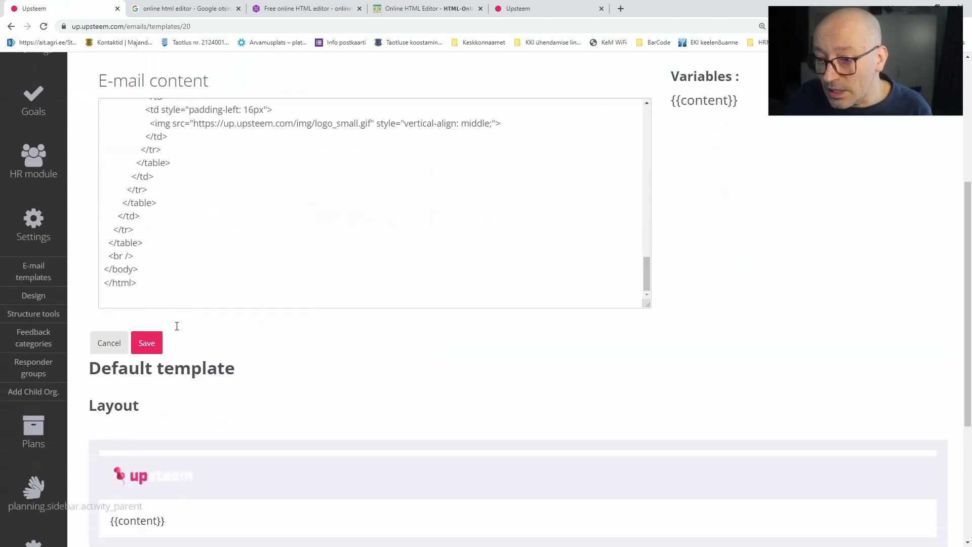
{"action": "left_click", "coordinate": [110, 335]}
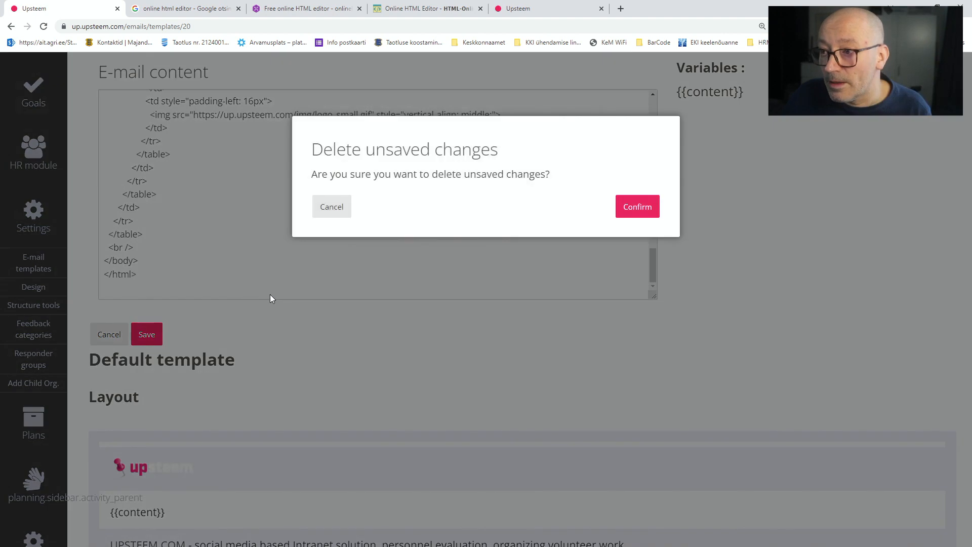
{"action": "left_click", "coordinate": [328, 207]}
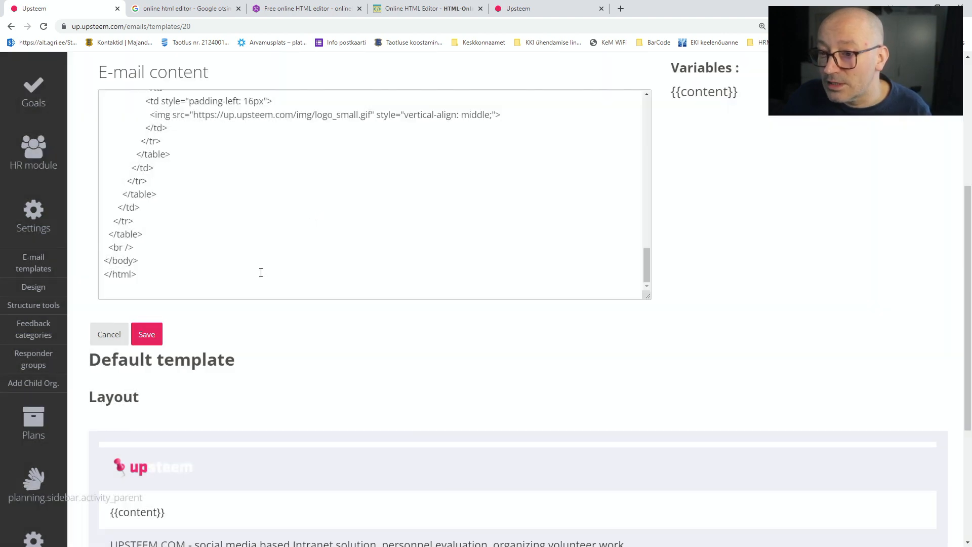
{"action": "left_click", "coordinate": [109, 334]}
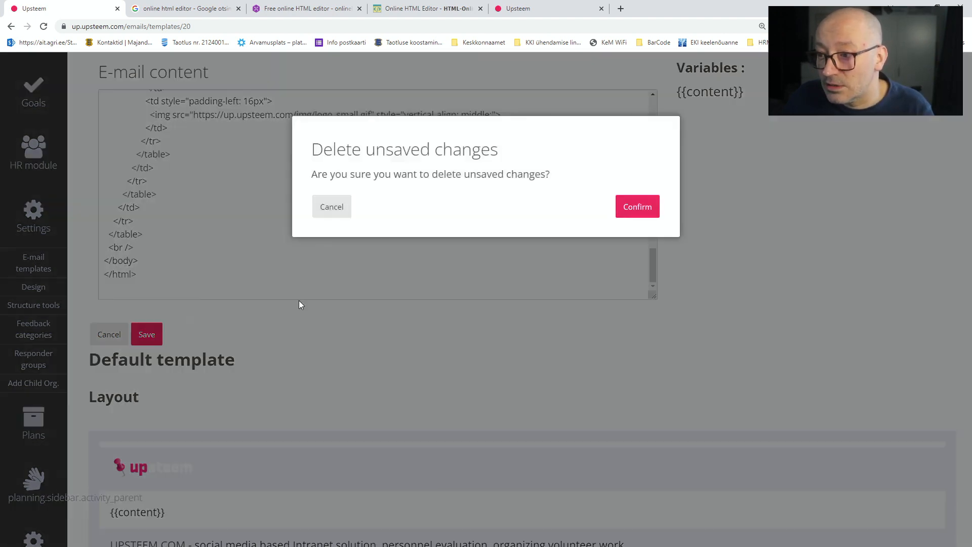
{"action": "left_click", "coordinate": [616, 211]}
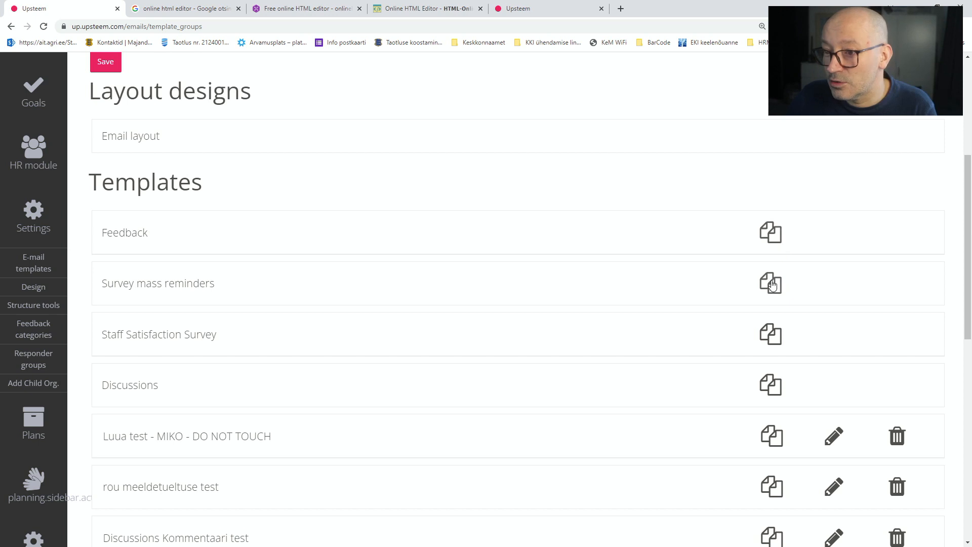
- Duplicate the standard Feedback template group and expand the copy at the end of the list to show its e-mails
{"action": "left_click", "coordinate": [772, 238]}
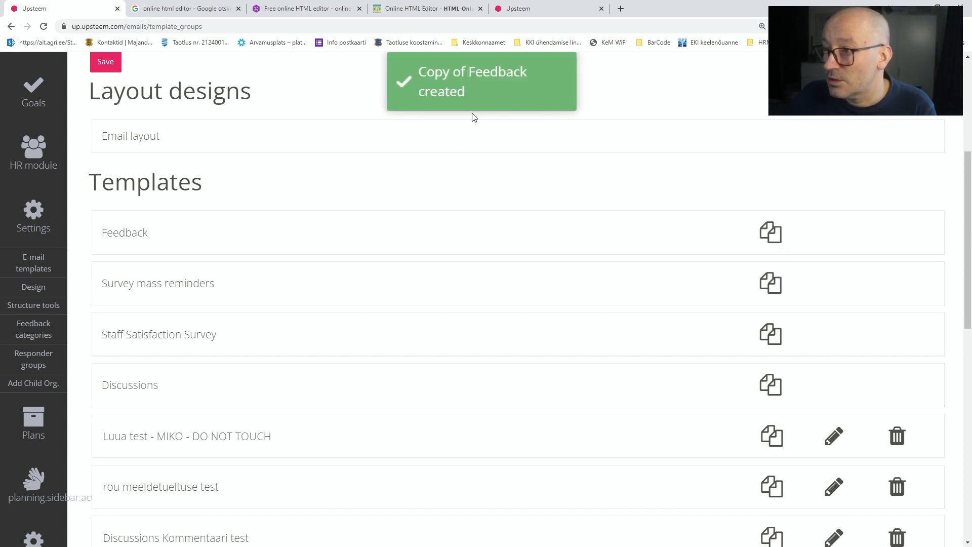
{"action": "scroll", "coordinate": [407, 372], "scroll_direction": "down", "scroll_amount": 10}
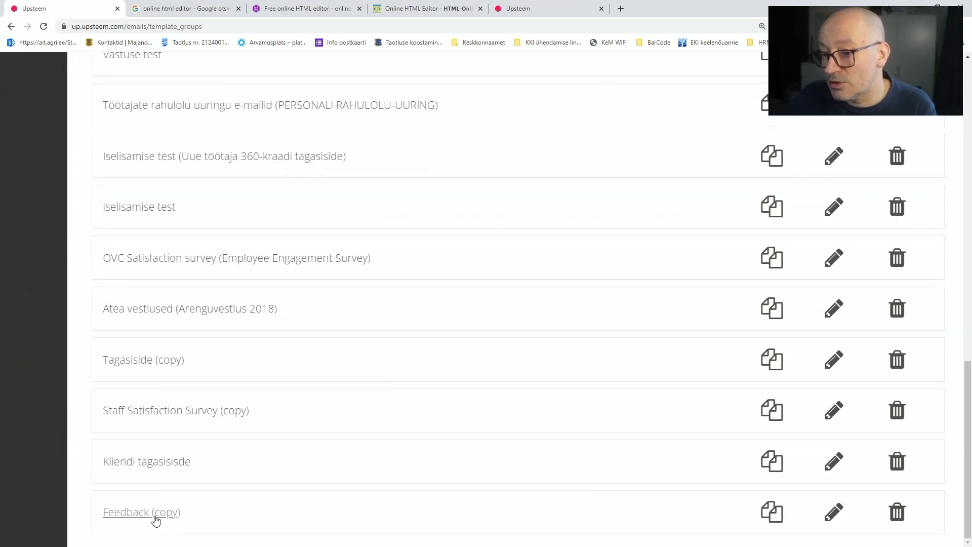
{"action": "scroll", "coordinate": [275, 507], "scroll_direction": "up", "scroll_amount": 15}
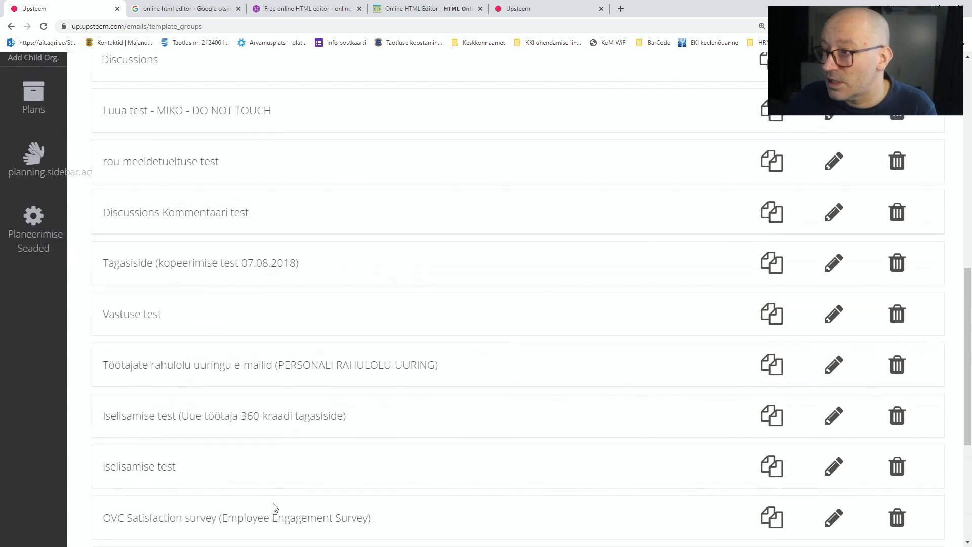
{"action": "scroll", "coordinate": [412, 433], "scroll_direction": "down", "scroll_amount": 4}
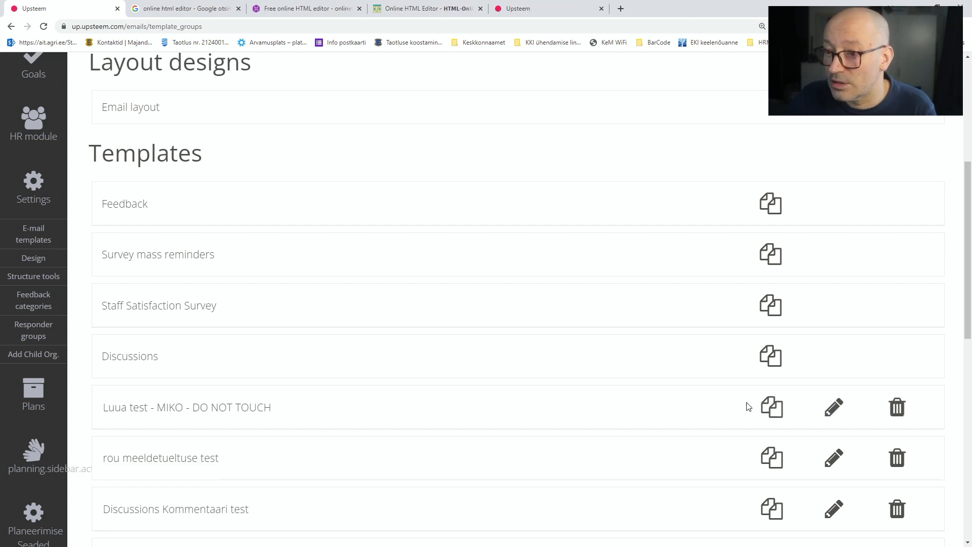
{"action": "scroll", "coordinate": [748, 411], "scroll_direction": "down", "scroll_amount": 10}
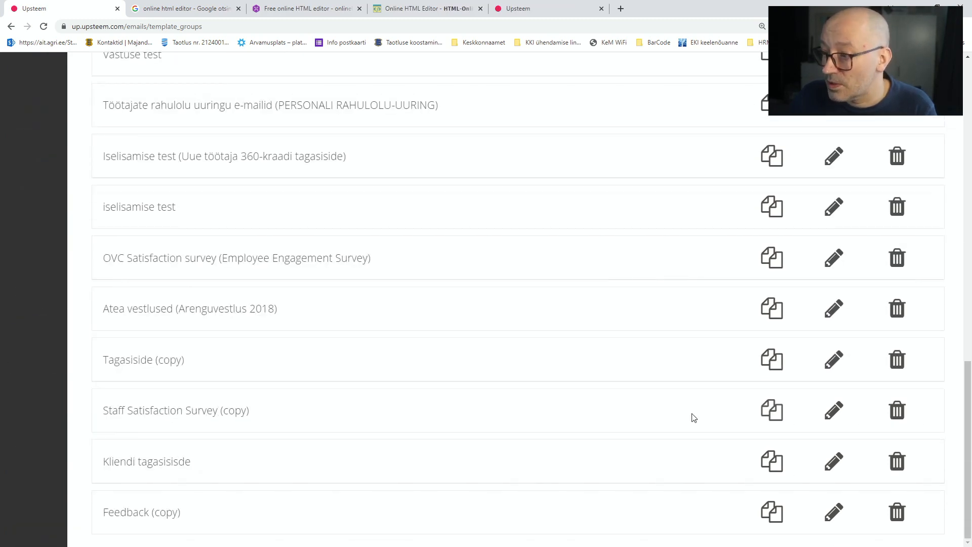
{"action": "left_click", "coordinate": [162, 517]}
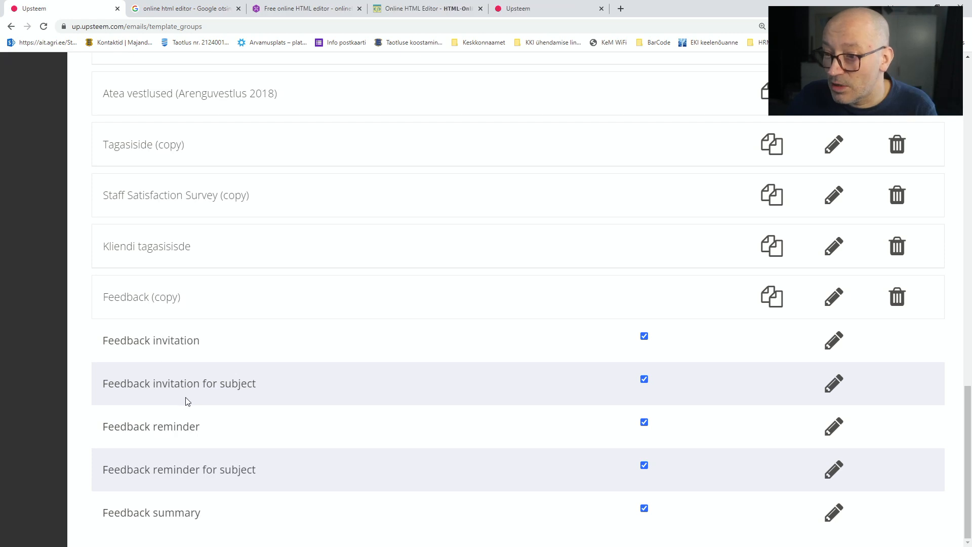
- Open the Feedback invitation from the original Feedback group and view its English, Estonian, Finnish and Latvian texts
{"action": "scroll", "coordinate": [195, 397], "scroll_direction": "up", "scroll_amount": 15}
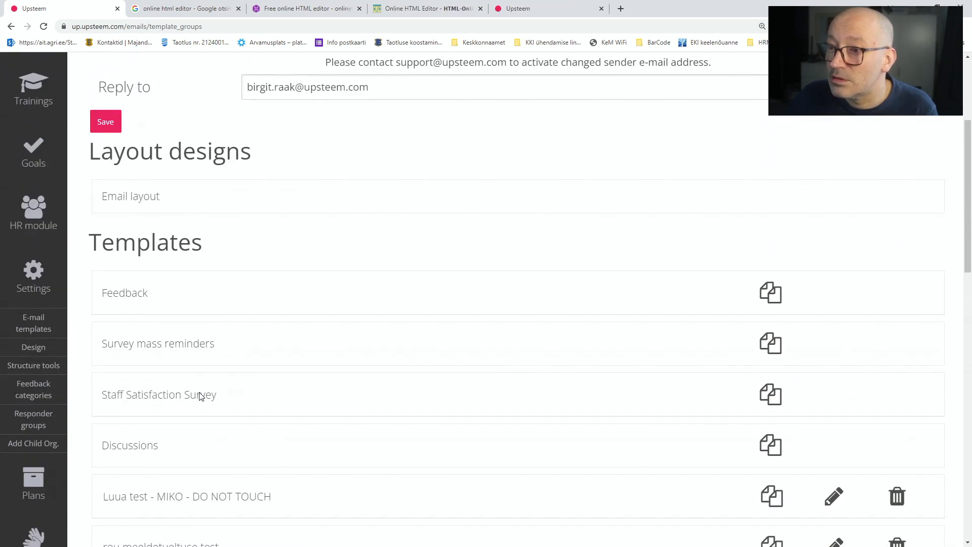
{"action": "left_click", "coordinate": [111, 294]}
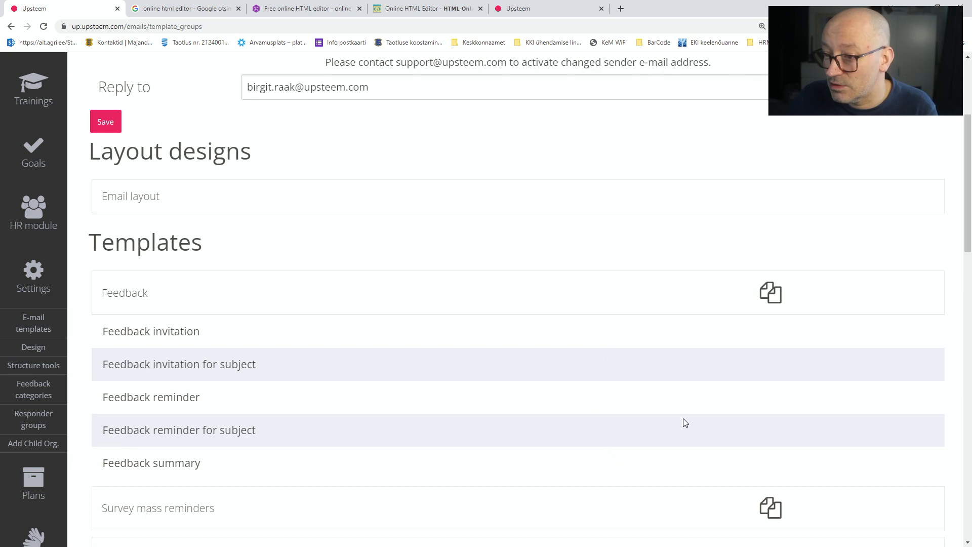
{"action": "left_click", "coordinate": [132, 337]}
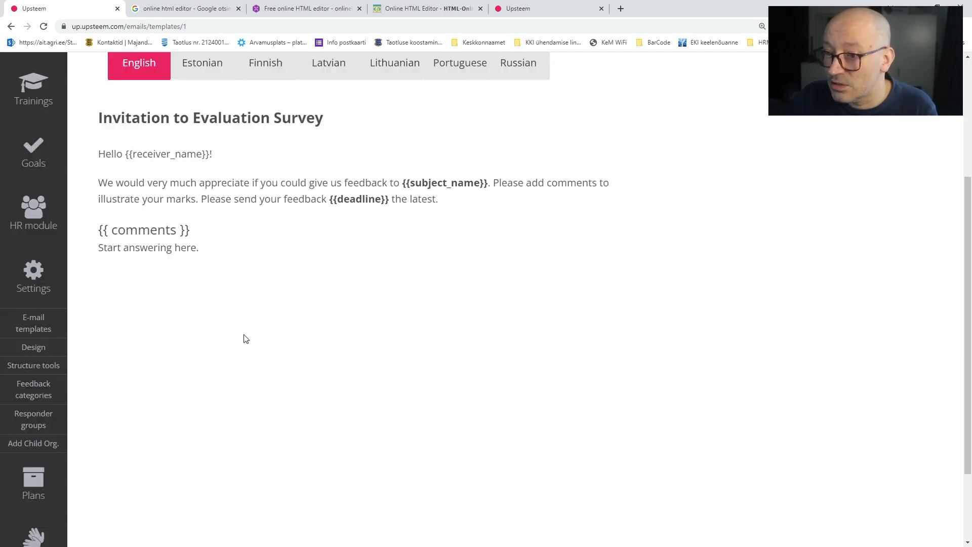
{"action": "scroll", "coordinate": [298, 339], "scroll_direction": "up", "scroll_amount": 3}
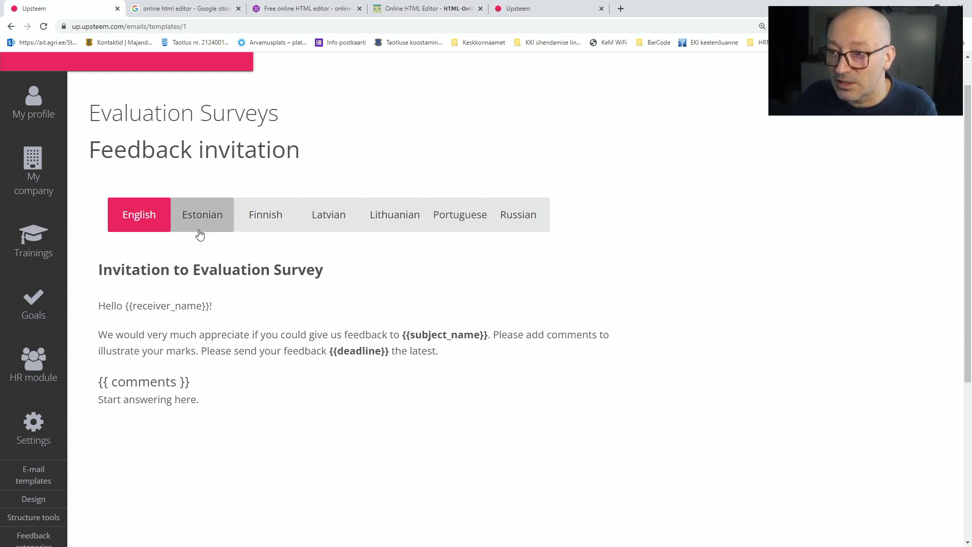
{"action": "left_click", "coordinate": [189, 221]}
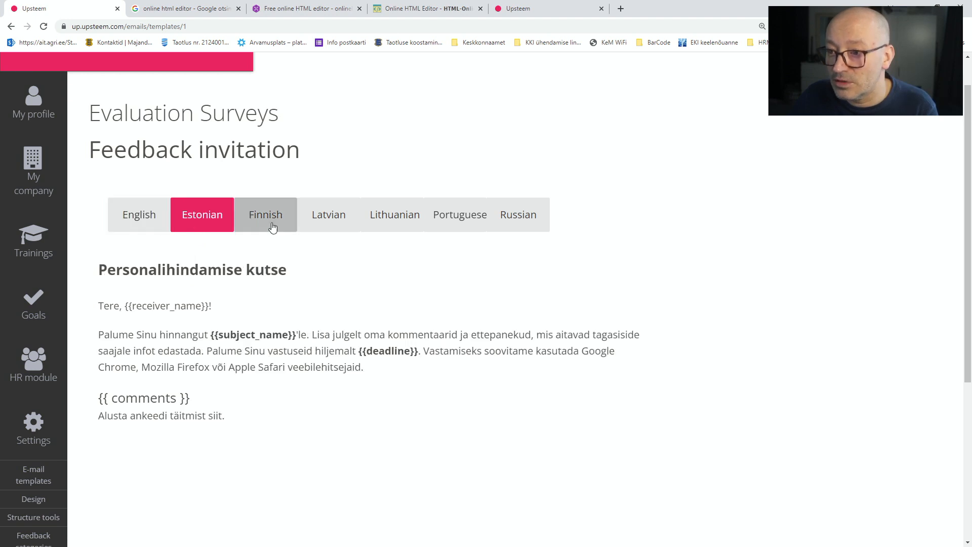
{"action": "left_click", "coordinate": [274, 224]}
{"action": "left_click", "coordinate": [319, 223]}
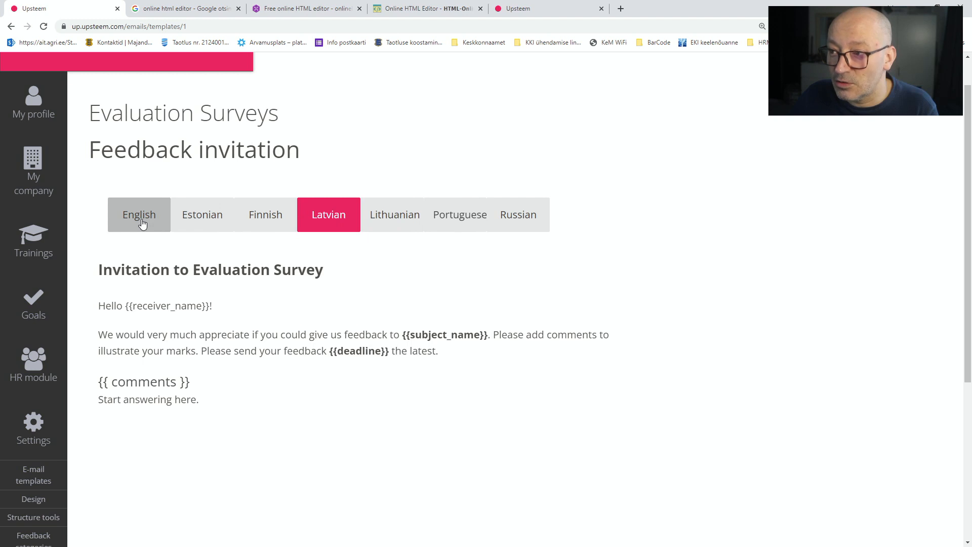
{"action": "left_click", "coordinate": [163, 223]}
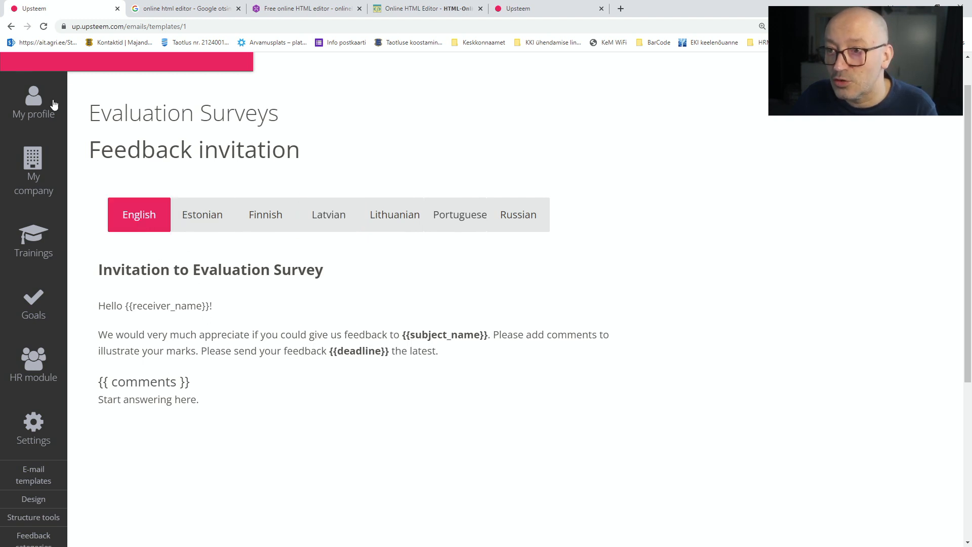
- Go back to the template groups and expand the original Feedback group to view its list of e-mails
{"action": "left_click", "coordinate": [11, 26]}
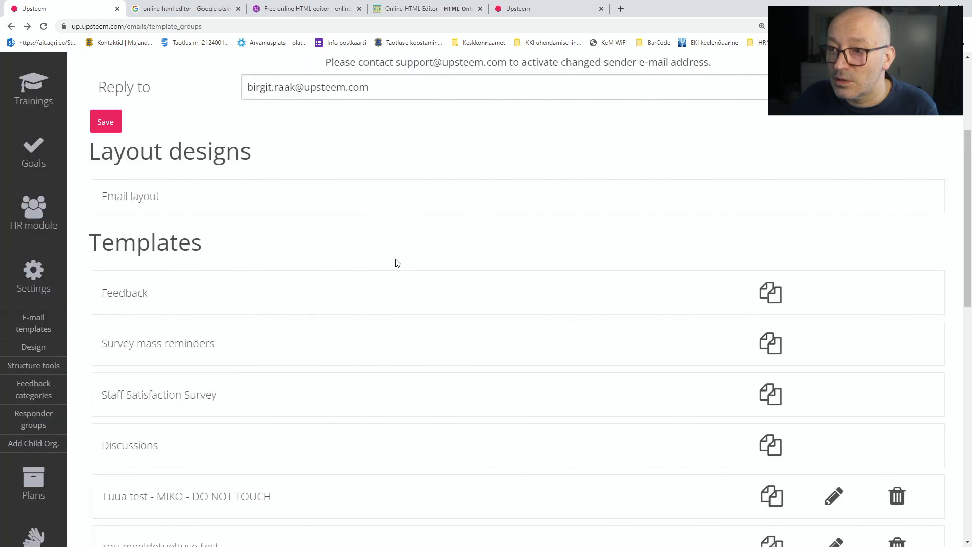
{"action": "scroll", "coordinate": [302, 335], "scroll_direction": "down", "scroll_amount": 1}
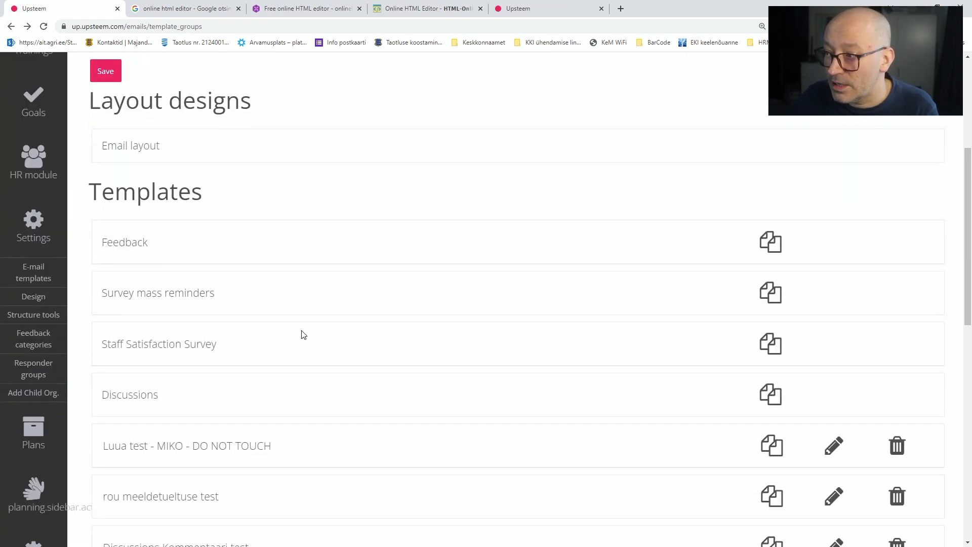
{"action": "left_click", "coordinate": [120, 245]}
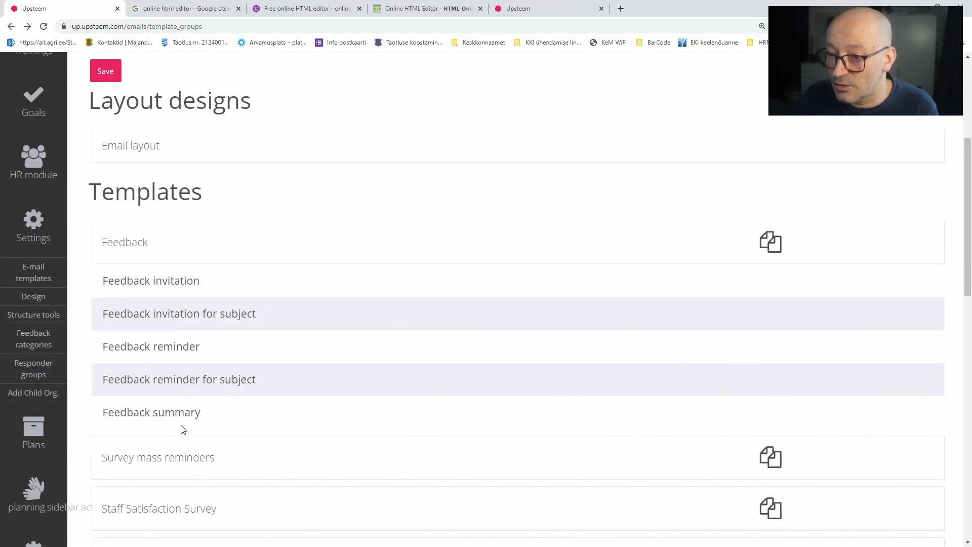
- Expand the Survey mass reminders template group and view its e-mail alongside the Feedback group's list
{"action": "scroll", "coordinate": [183, 428], "scroll_direction": "down", "scroll_amount": 2}
{"action": "left_click", "coordinate": [163, 357]}
{"action": "scroll", "coordinate": [299, 374], "scroll_direction": "down", "scroll_amount": 2}
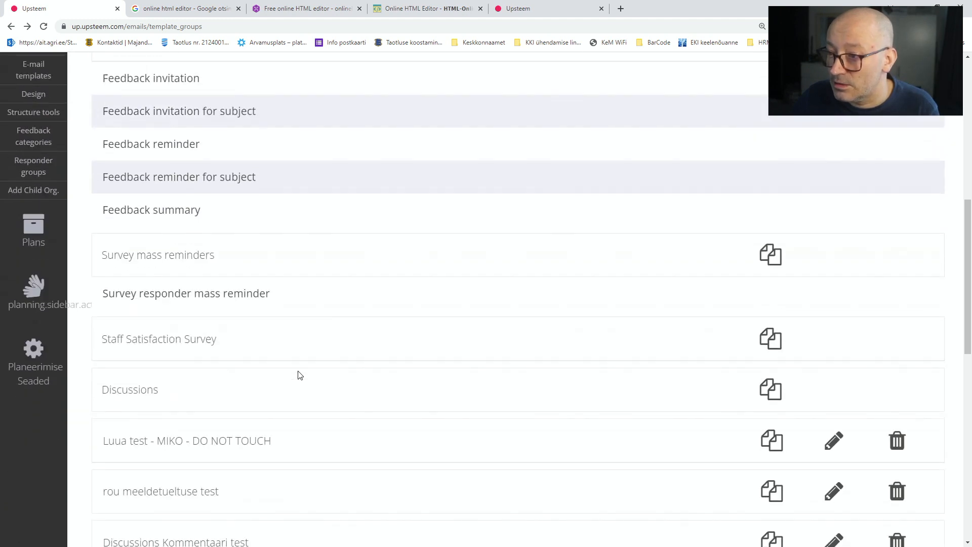
{"action": "scroll", "coordinate": [197, 225], "scroll_direction": "up", "scroll_amount": 1}
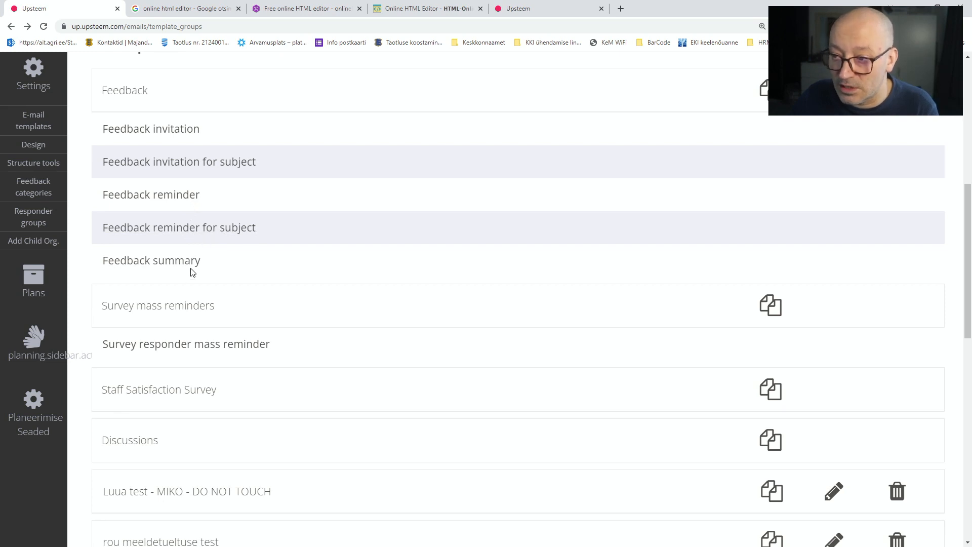
- Expand the Feedback (copy) group at the end of the list and open its name and sender settings for review
{"action": "scroll", "coordinate": [199, 273], "scroll_direction": "down", "scroll_amount": 10}
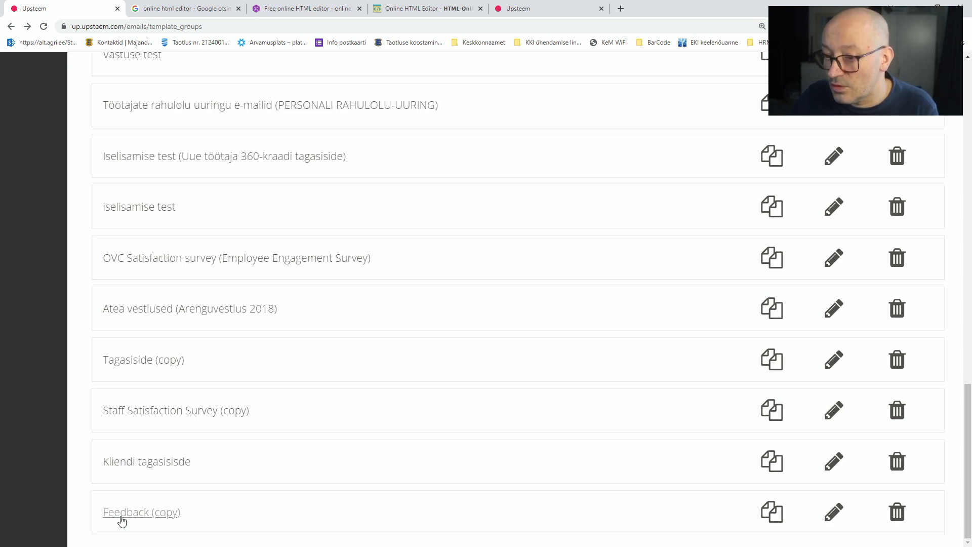
{"action": "scroll", "coordinate": [182, 499], "scroll_direction": "down", "scroll_amount": 3}
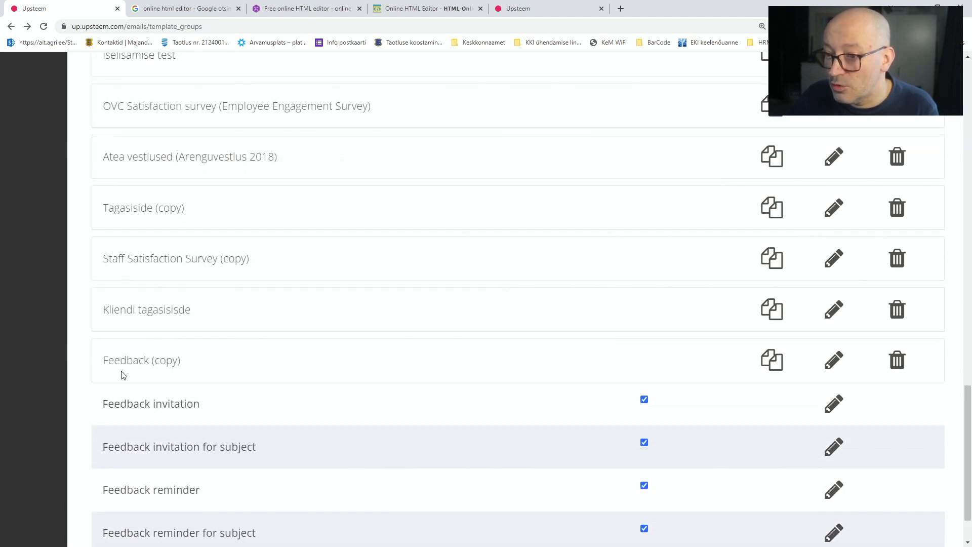
{"action": "scroll", "coordinate": [134, 365], "scroll_direction": "down", "scroll_amount": 2}
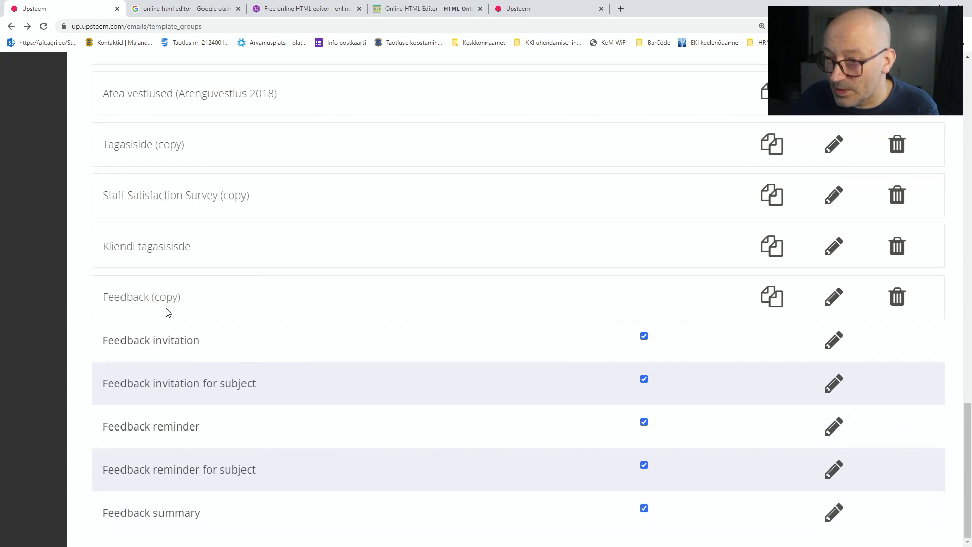
{"action": "left_click", "coordinate": [834, 297]}
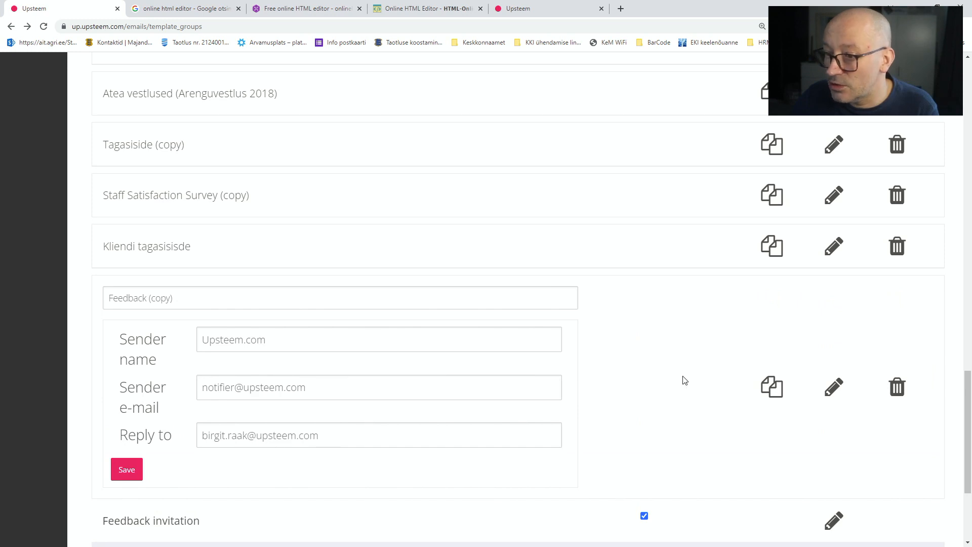
{"action": "scroll", "coordinate": [522, 406], "scroll_direction": "down", "scroll_amount": 3}
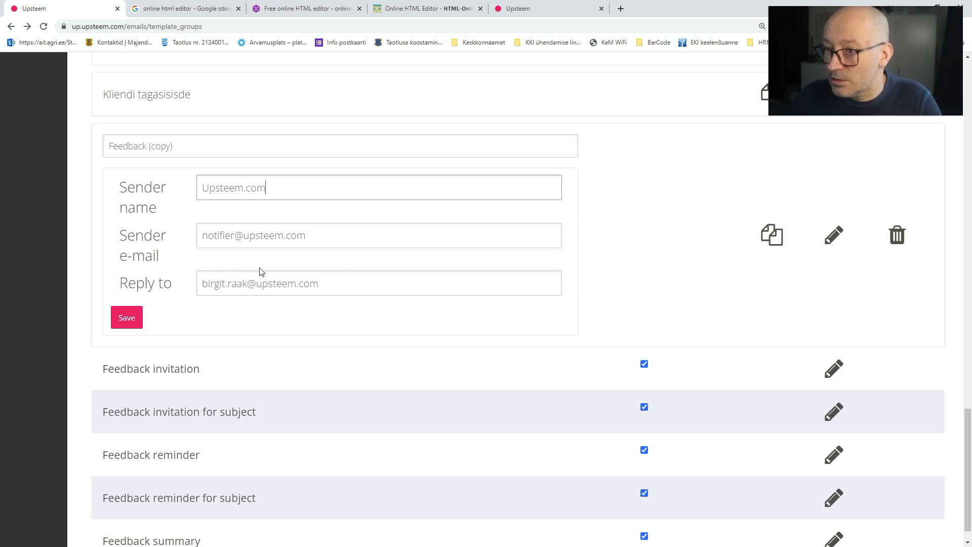
{"action": "scroll", "coordinate": [270, 267], "scroll_direction": "down", "scroll_amount": 1}
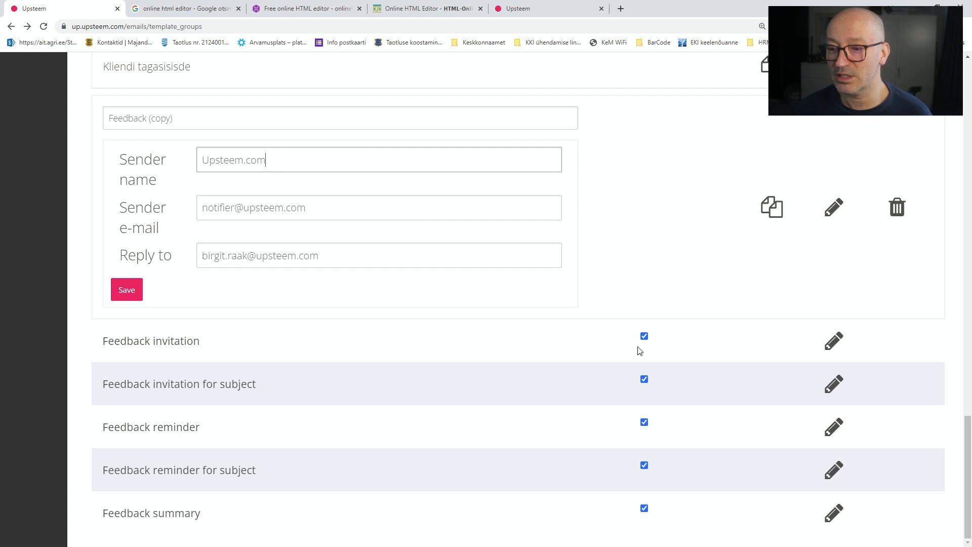
- Deactivate the Feedback summary e-mail in the Feedback (copy) group and activate it again
{"action": "left_click", "coordinate": [644, 509]}
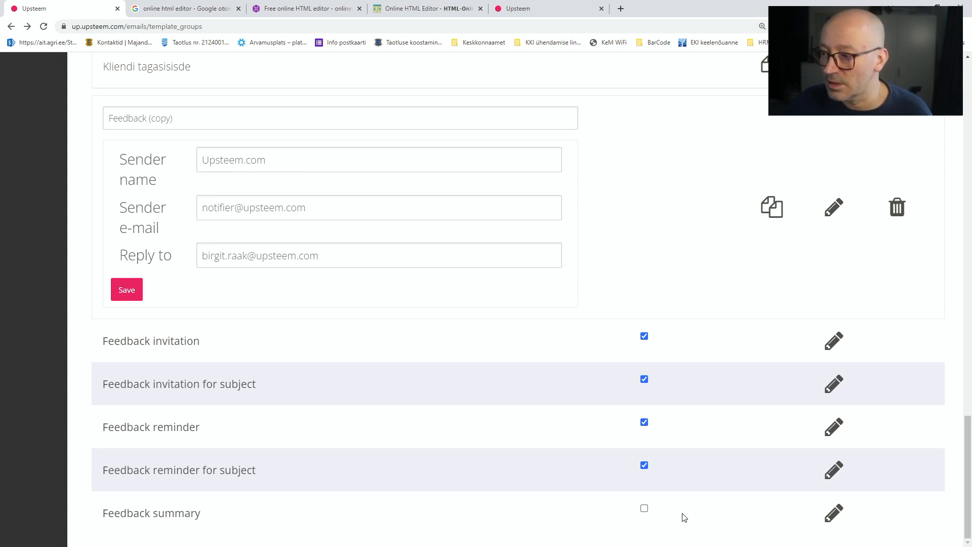
{"action": "left_click", "coordinate": [644, 508]}
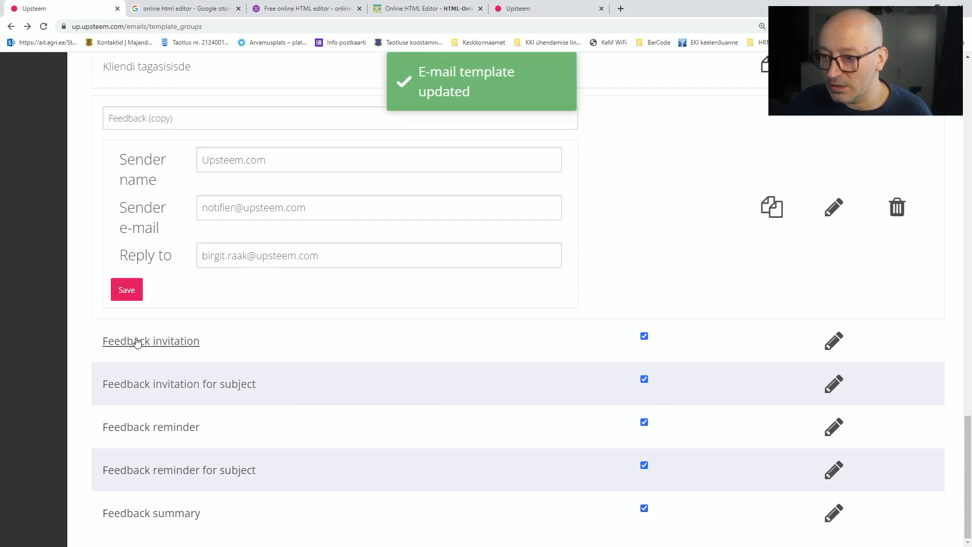
- Open the Feedback invitation of the Feedback (copy) group for editing and preview its rendered English version
{"action": "left_click", "coordinate": [833, 341]}
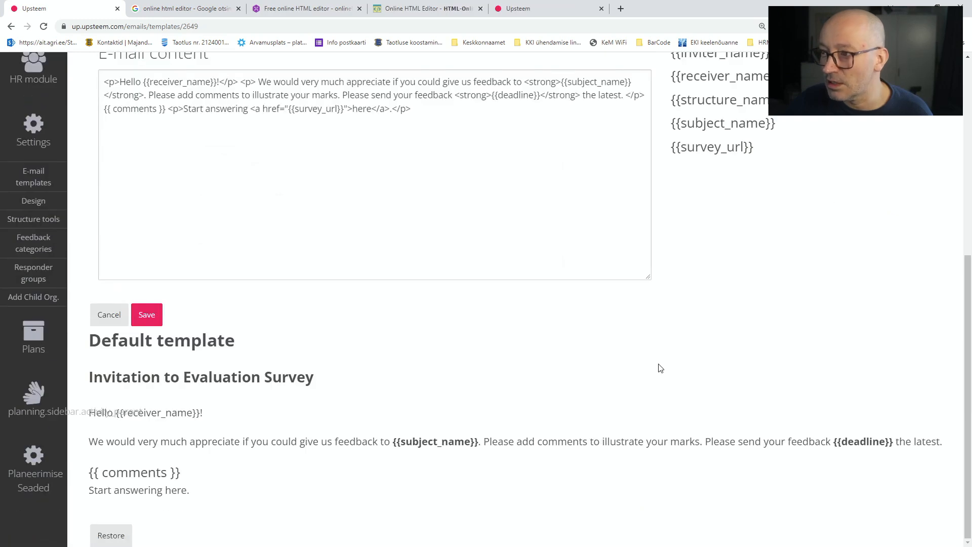
{"action": "scroll", "coordinate": [543, 338], "scroll_direction": "up", "scroll_amount": 5}
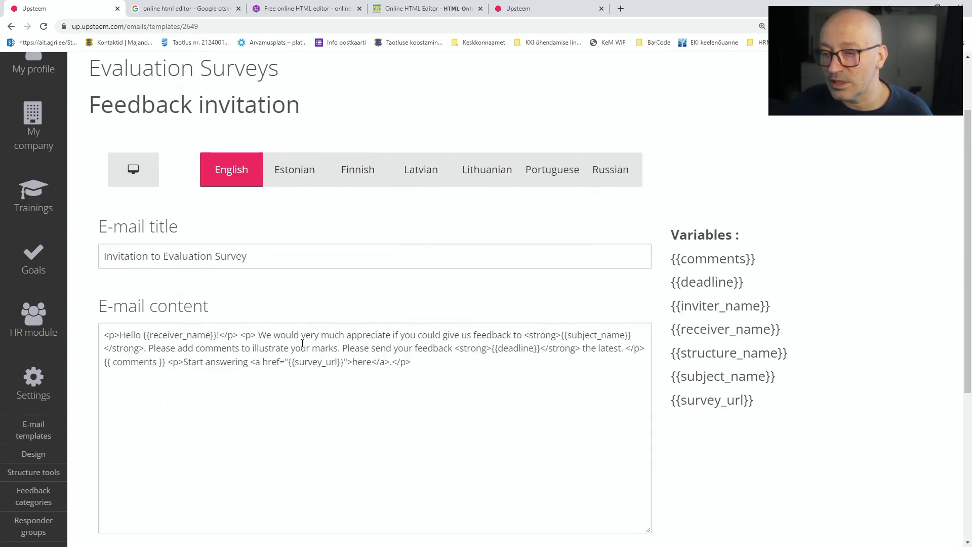
{"action": "left_click", "coordinate": [122, 179]}
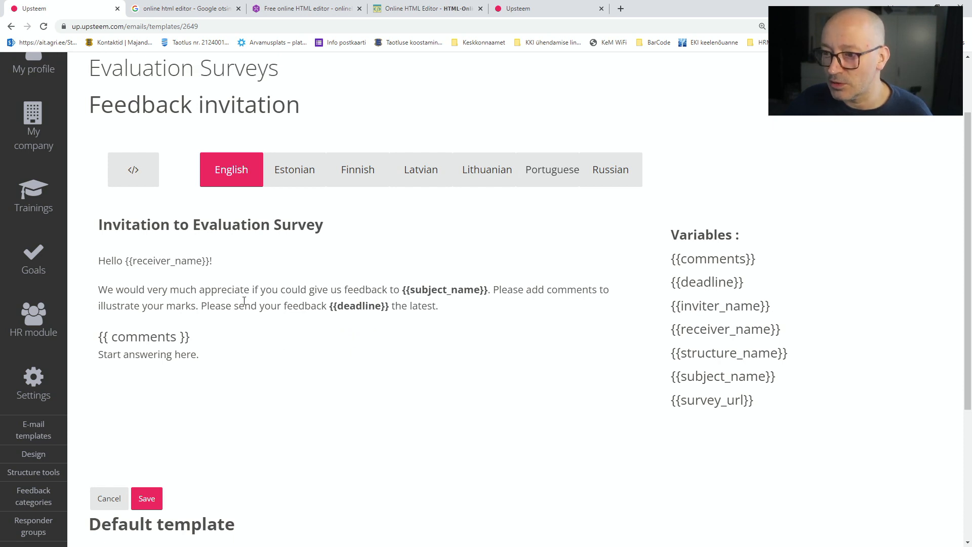
{"action": "scroll", "coordinate": [262, 293], "scroll_direction": "down", "scroll_amount": 2}
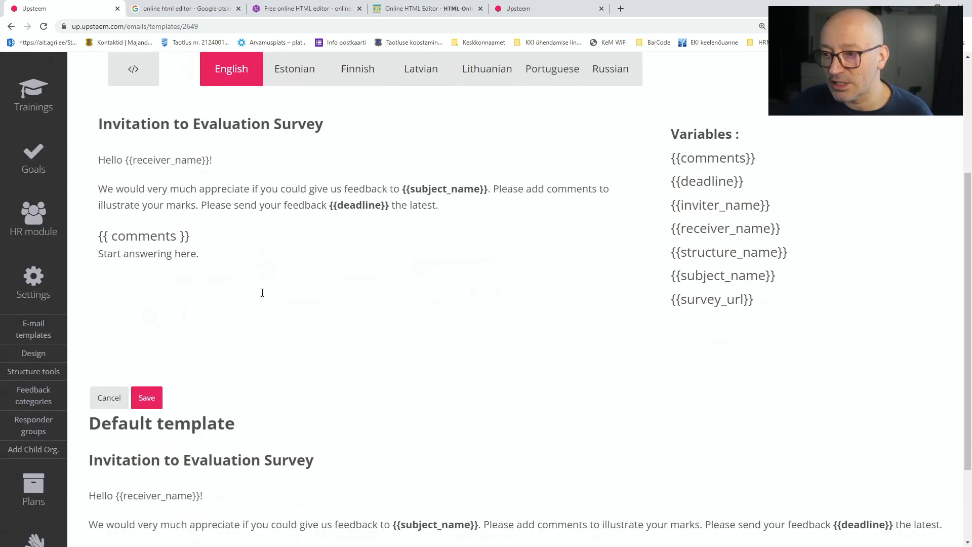
{"action": "scroll", "coordinate": [262, 293], "scroll_direction": "up", "scroll_amount": 1}
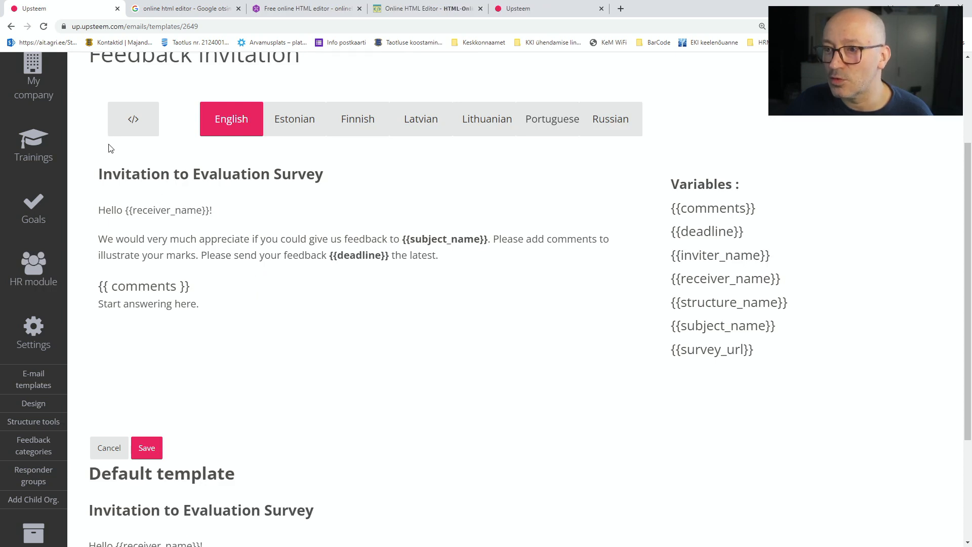
- Return the invitation to its HTML source, then look at the HTML-Online editor and come back to Upsteem
{"action": "left_click", "coordinate": [126, 120]}
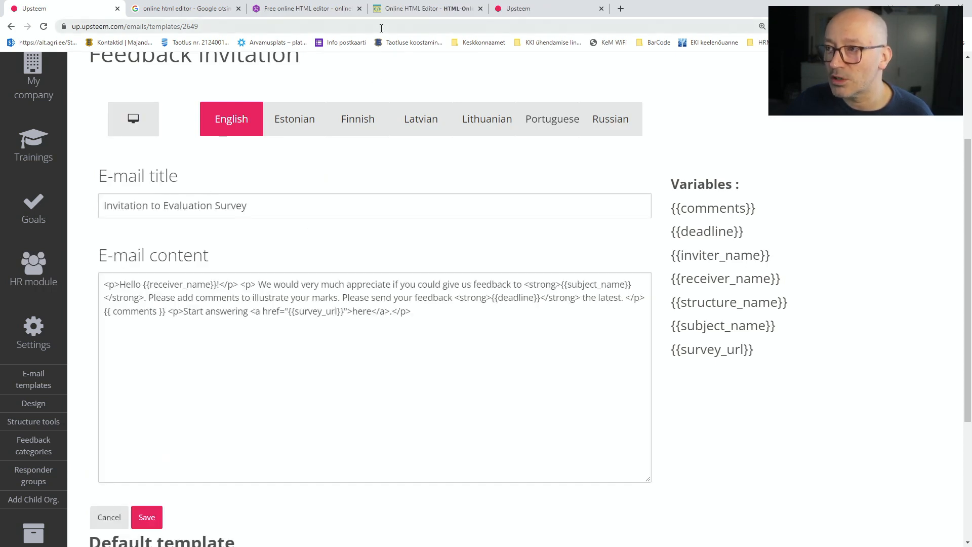
{"action": "left_click", "coordinate": [436, 9]}
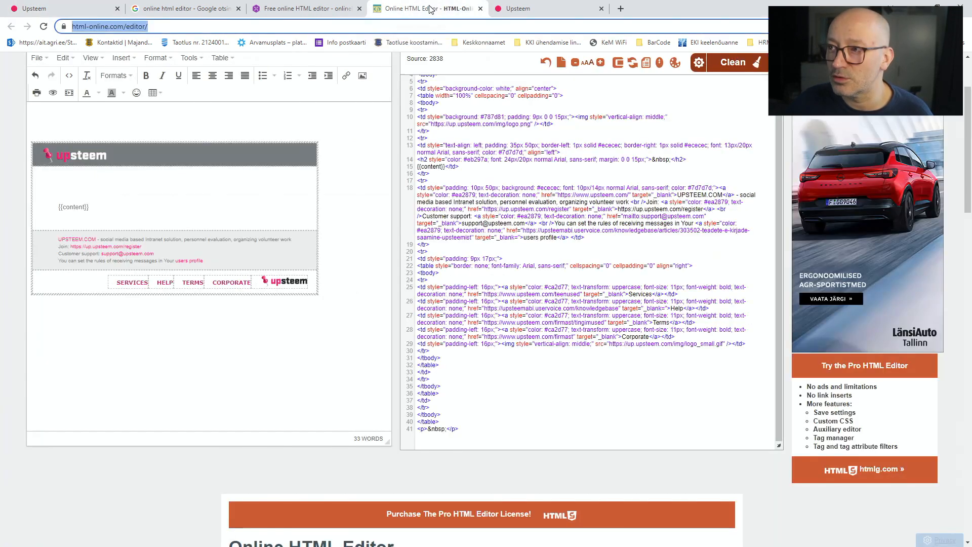
{"action": "left_click", "coordinate": [58, 10]}
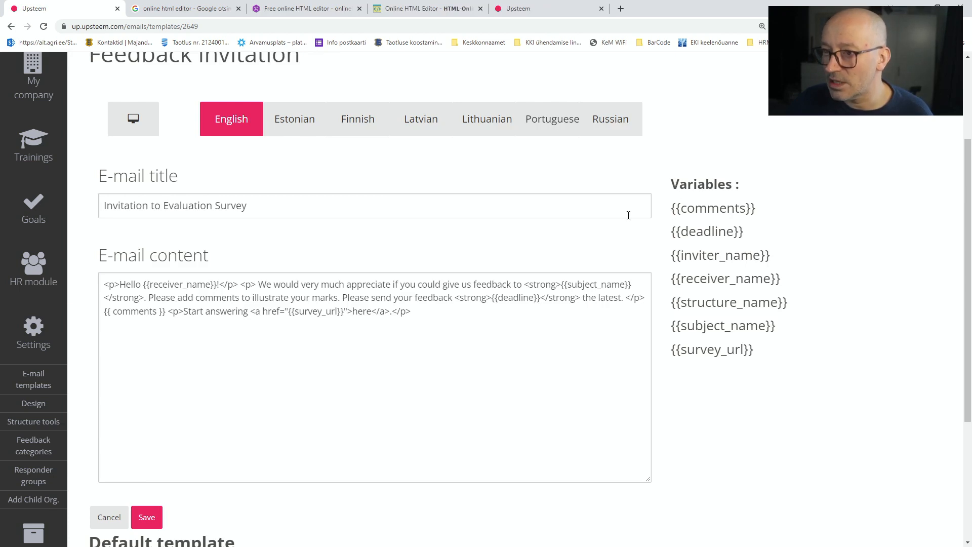
- Examine the invitation's available variables, highlighting comments, deadline, structure_name, subject_name and survey_url one after another
{"action": "scroll", "coordinate": [524, 237], "scroll_direction": "up", "scroll_amount": 1}
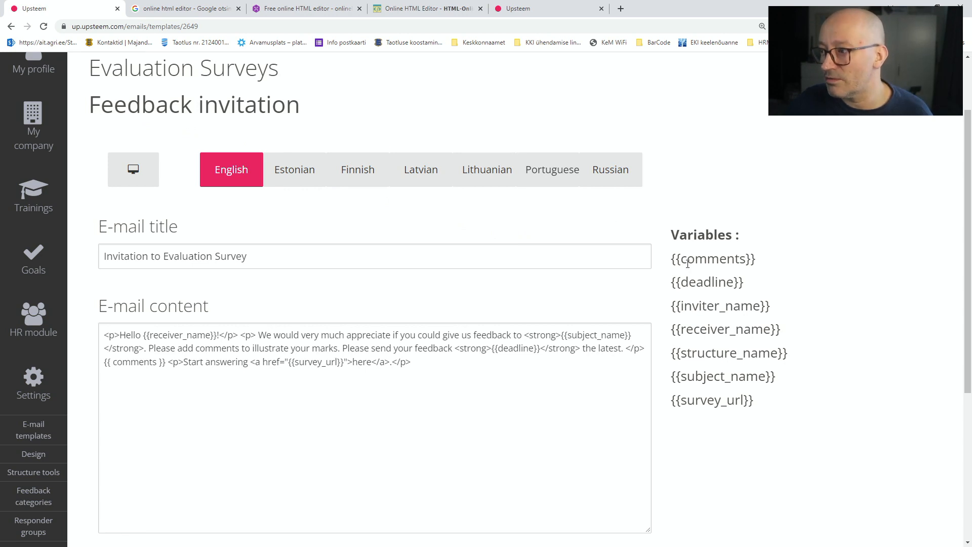
{"action": "left_click_drag", "start_coordinate": [673, 261], "coordinate": [763, 265]}
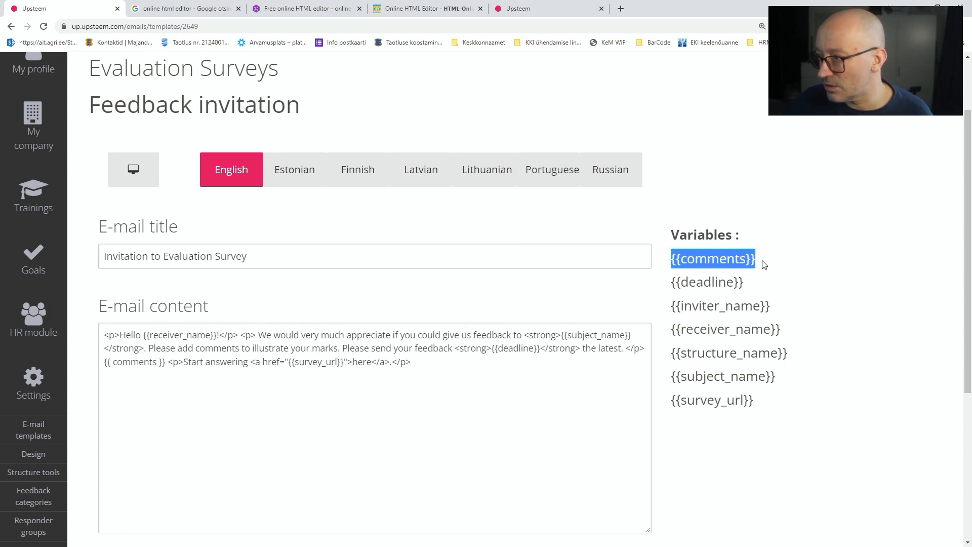
{"action": "triple_click", "coordinate": [737, 281]}
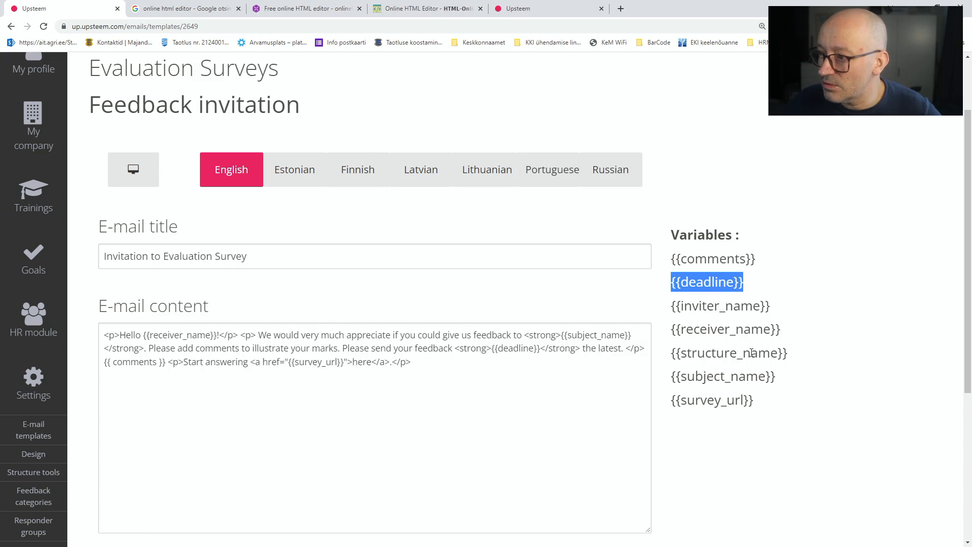
{"action": "left_click_drag", "start_coordinate": [672, 358], "coordinate": [801, 362]}
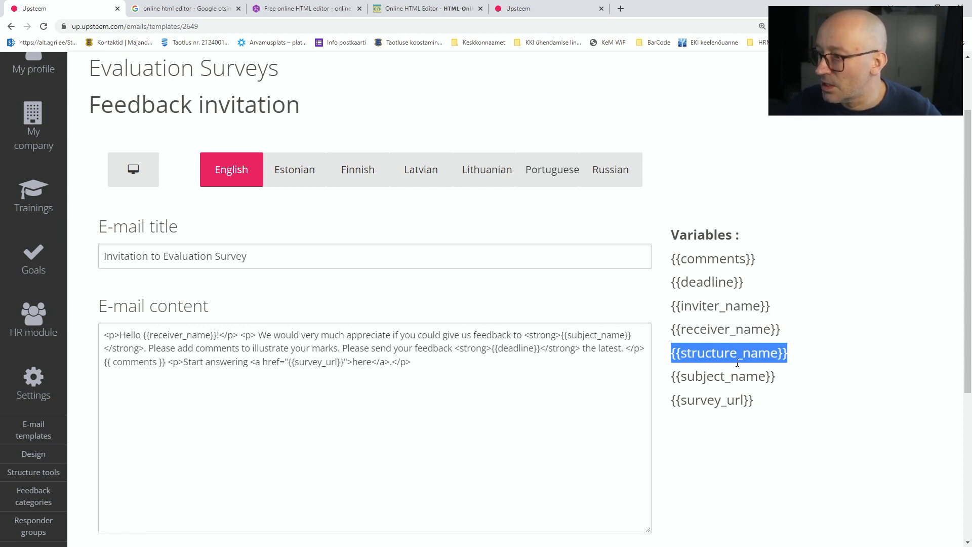
{"action": "triple_click", "coordinate": [728, 379]}
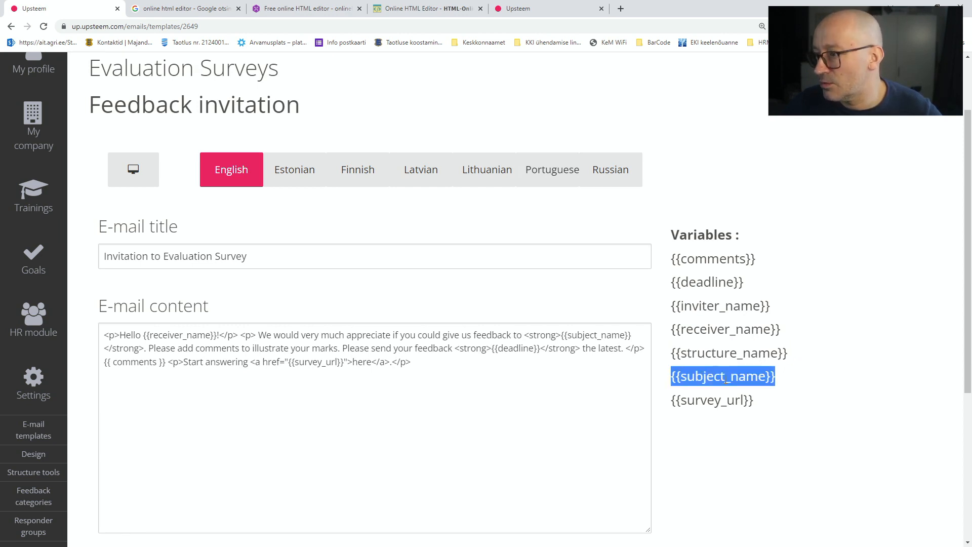
{"action": "triple_click", "coordinate": [735, 409]}
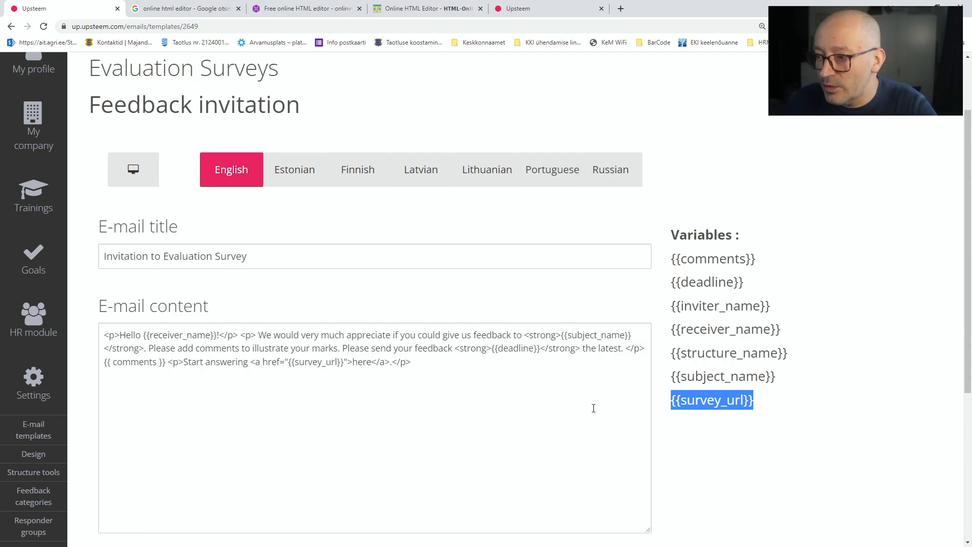
- Split the English e-mail content with line breaks and blank lines between the greeting, the feedback request and the "Start answering" sentence
{"action": "scroll", "coordinate": [594, 408], "scroll_direction": "down", "scroll_amount": 2}
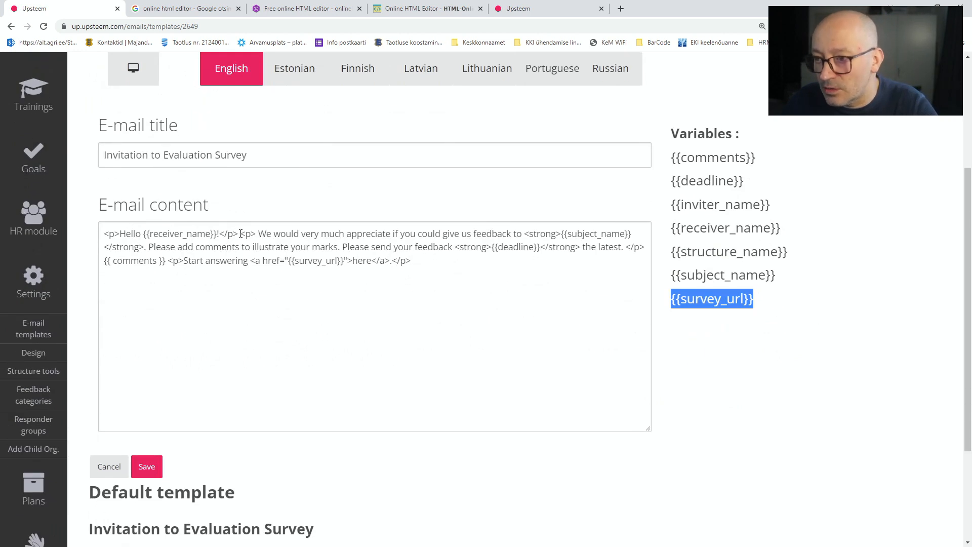
{"action": "left_click", "coordinate": [258, 263]}
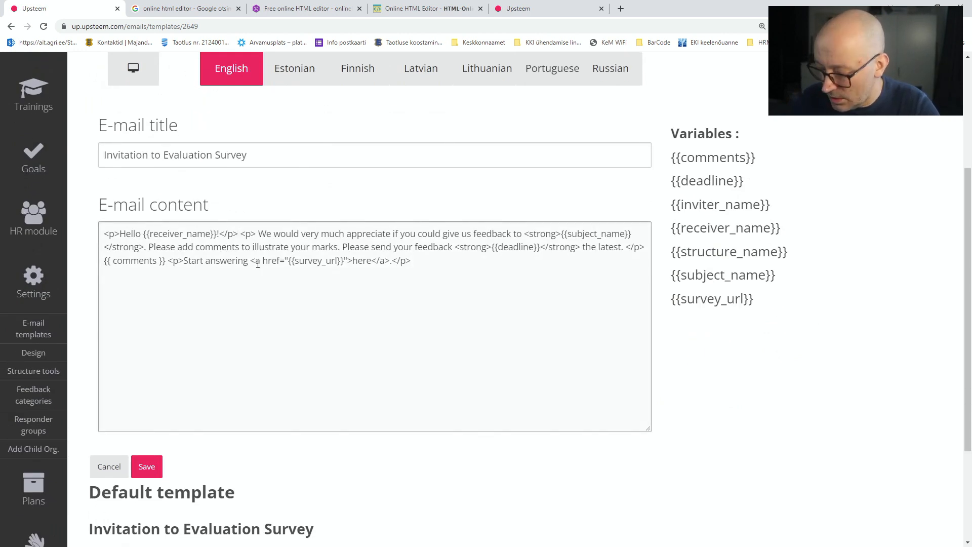
{"action": "key", "text": "Return"}
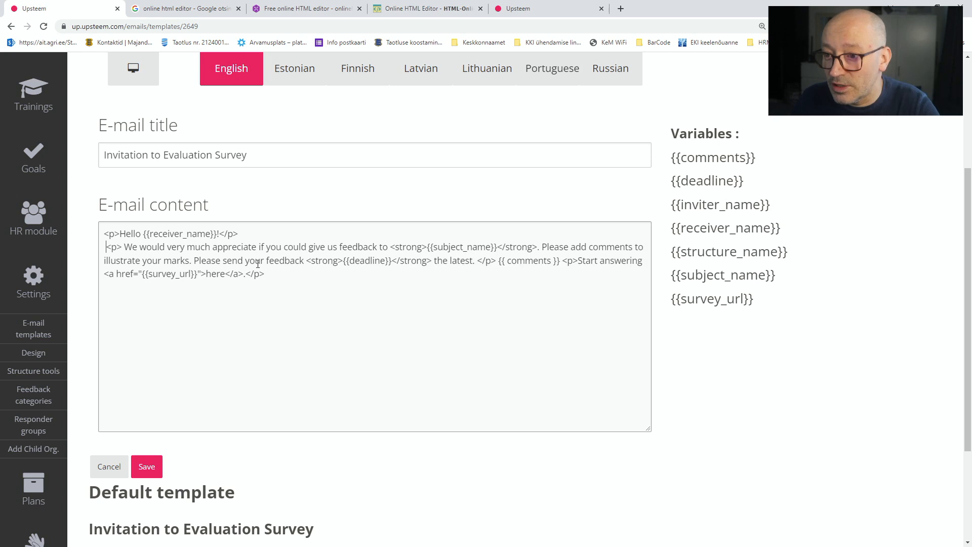
{"action": "key", "text": "Delete"}
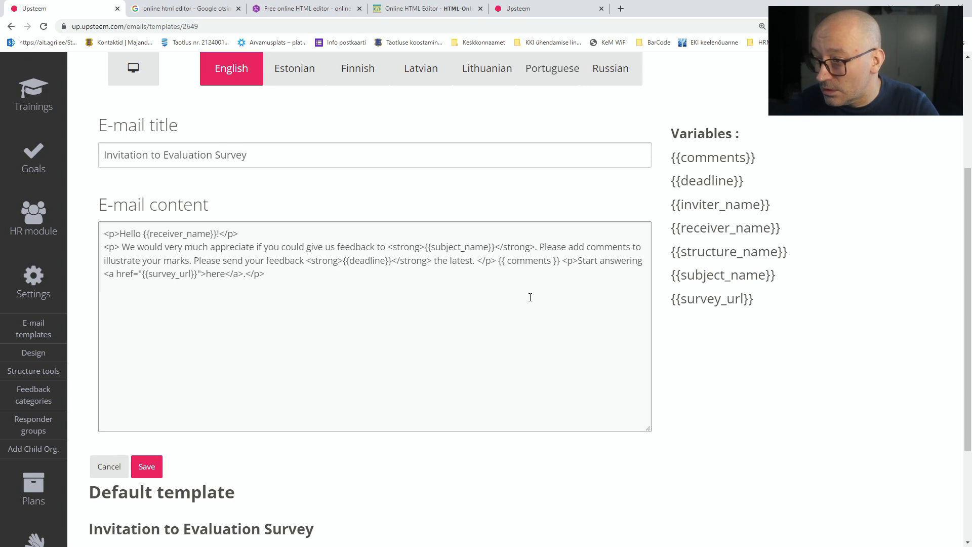
{"action": "key", "text": "Return"}
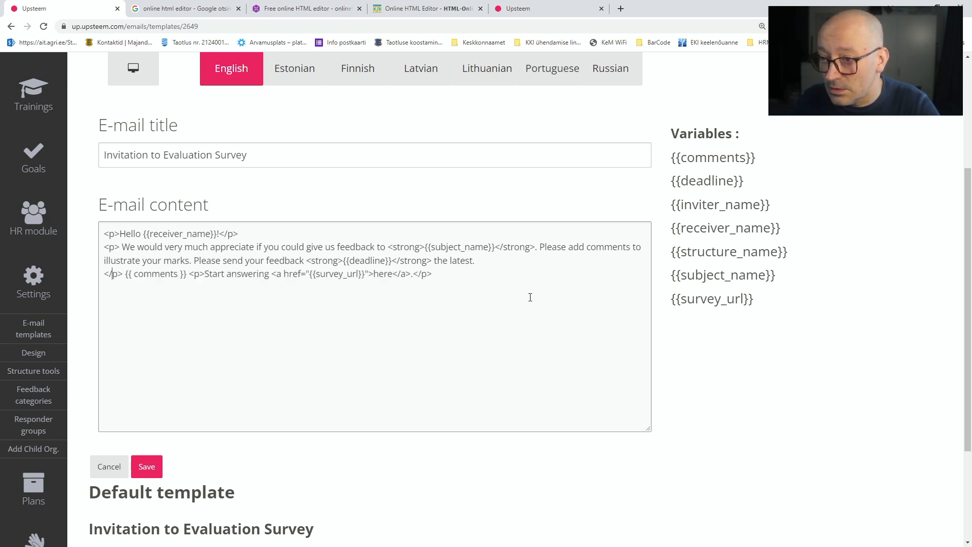
{"action": "key", "text": "Return"}
{"action": "key", "text": "Return"}
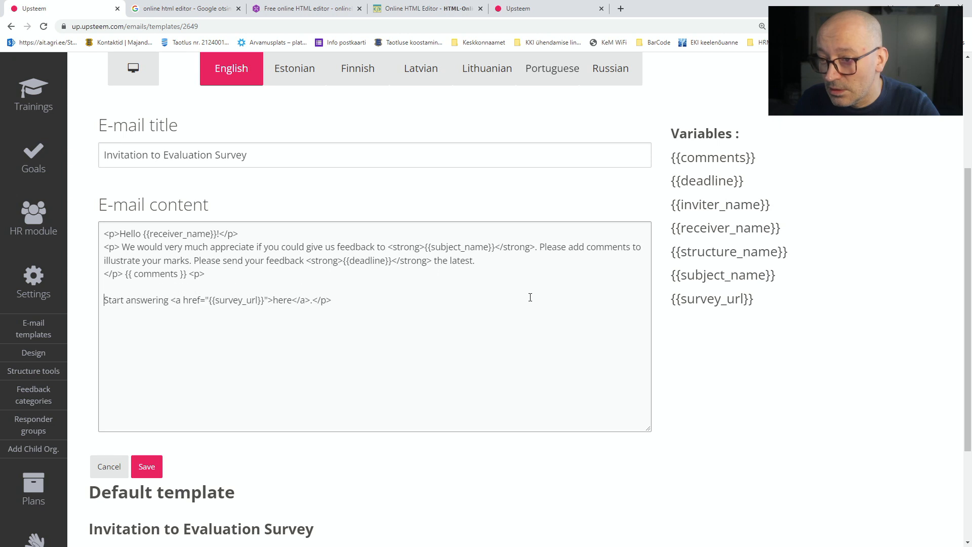
{"action": "key", "text": "Up"}
{"action": "key", "text": "Up"}
{"action": "key", "text": "Return"}
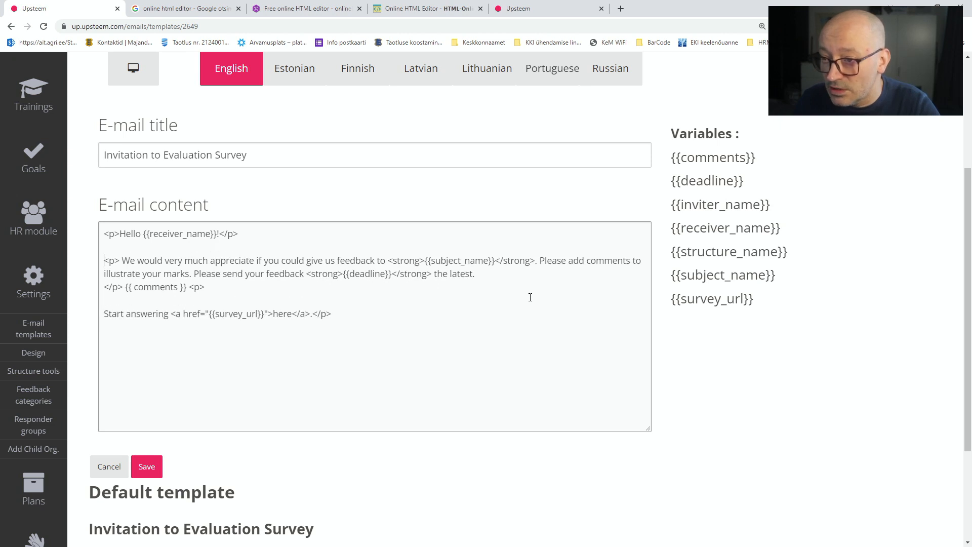
{"action": "key", "text": "Down"}
{"action": "key", "text": "Down"}
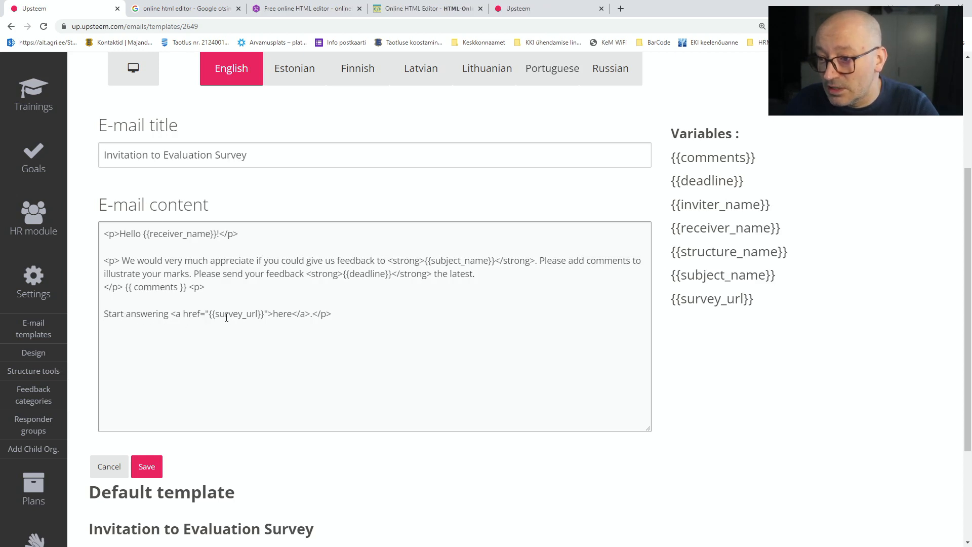
- Replace the link text "here" after the {{survey_url}} address in the English e-mail content with "HERE!!!"
{"action": "left_click_drag", "start_coordinate": [208, 316], "coordinate": [264, 320]}
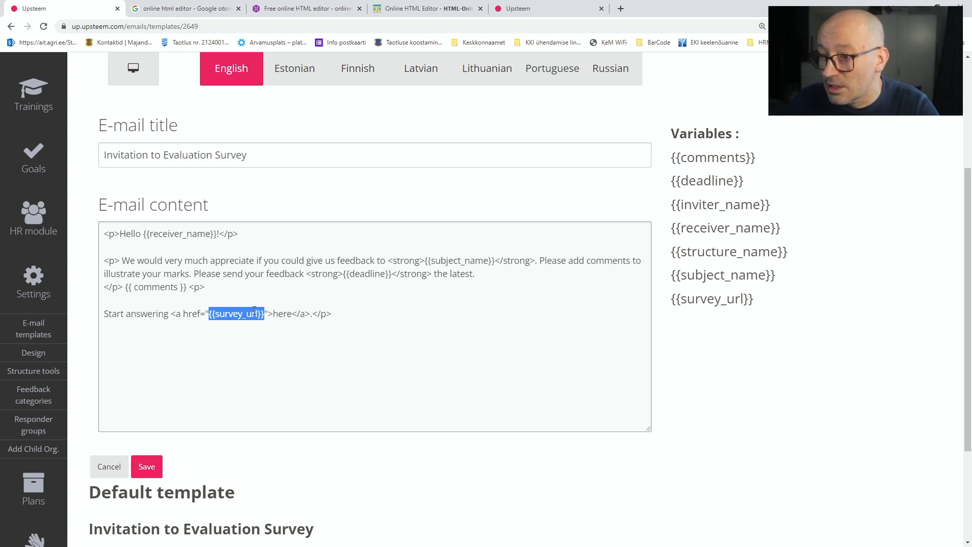
{"action": "double_click", "coordinate": [278, 316]}
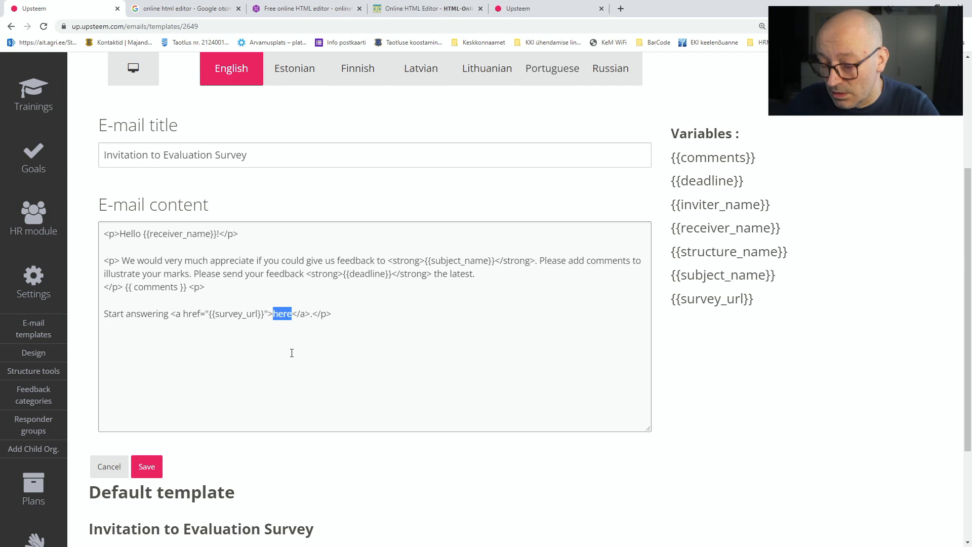
{"action": "double_click", "coordinate": [284, 315]}
{"action": "type", "text": "HERE!!!"}
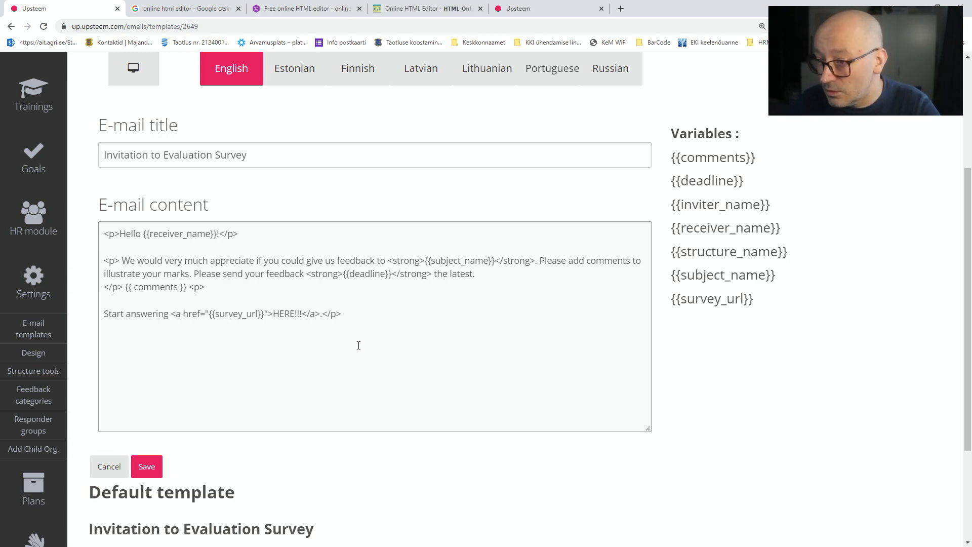
- Delete the full stop after the "HERE!!!" link in the English e-mail content, preview the invitation and return to its source
{"action": "key", "text": "BackSpace"}
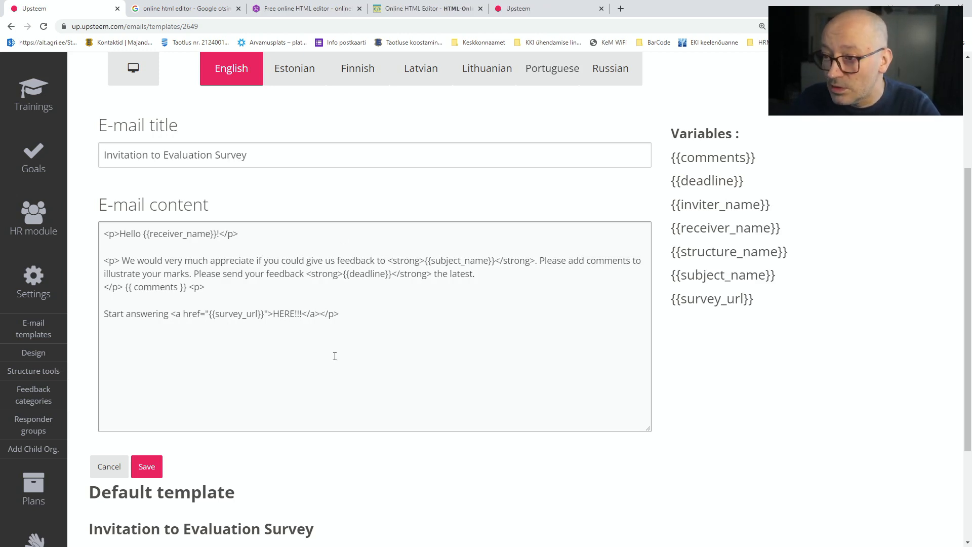
{"action": "left_click", "coordinate": [135, 71]}
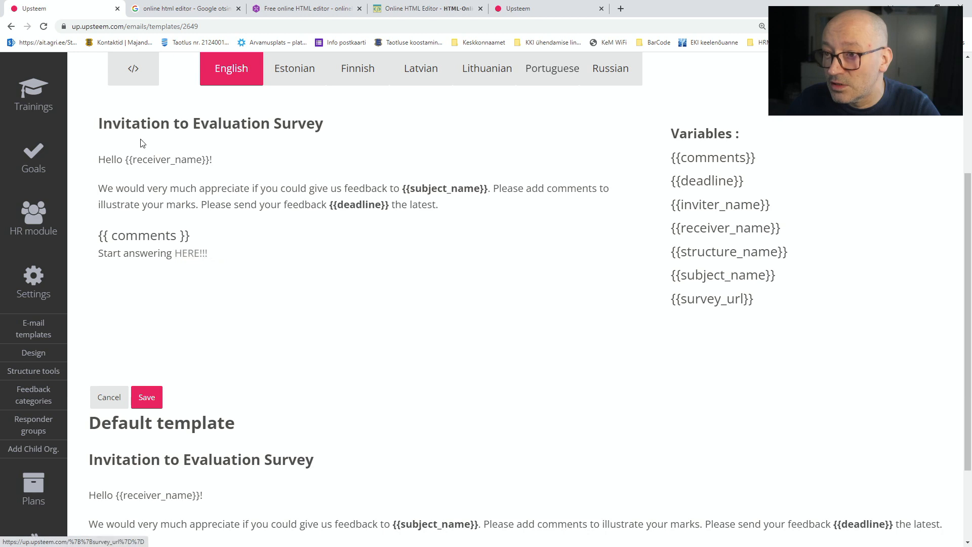
{"action": "left_click", "coordinate": [127, 73]}
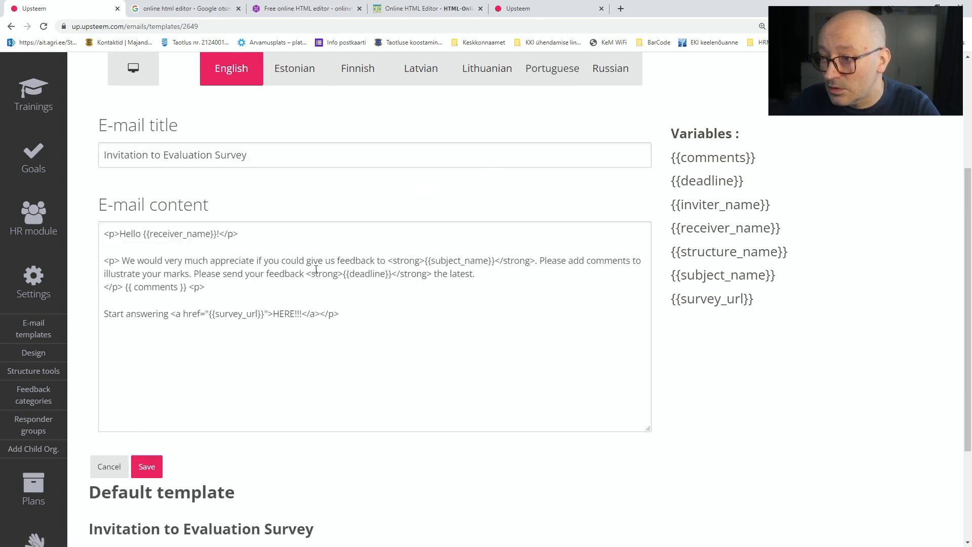
- Make the link text "HERE!!!" bold by wrapping it in copied <strong> and </strong> tags, preview the invitation and return to its source
{"action": "left_click_drag", "start_coordinate": [306, 274], "coordinate": [344, 274]}
{"action": "key", "text": "ctrl+c"}
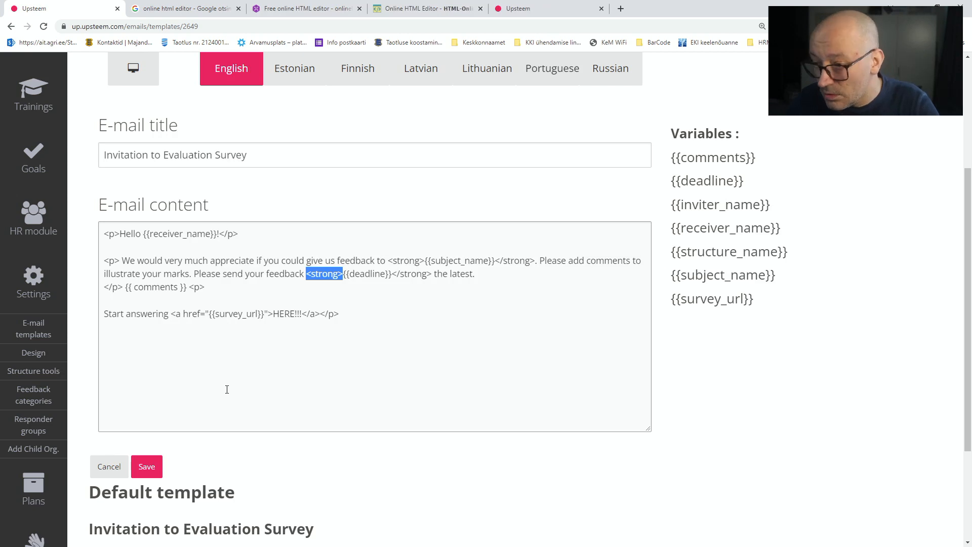
{"action": "left_click", "coordinate": [273, 314]}
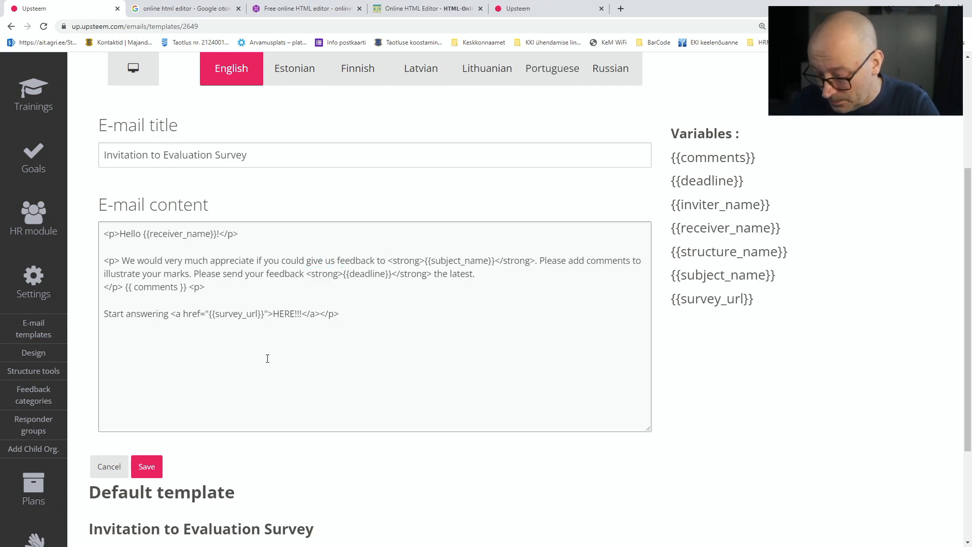
{"action": "key", "text": "ctrl+v"}
{"action": "left_click_drag", "start_coordinate": [432, 274], "coordinate": [391, 273]}
{"action": "key", "text": "ctrl+c"}
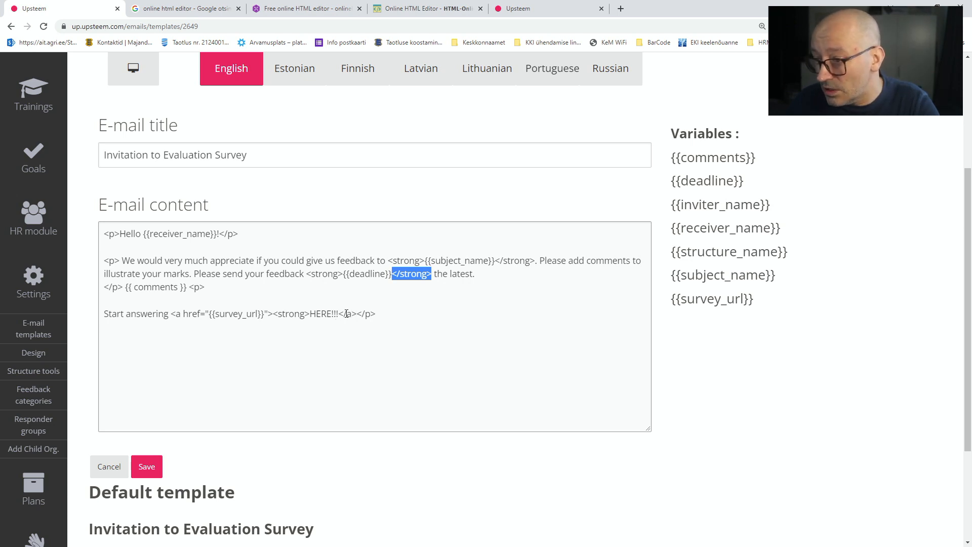
{"action": "left_click", "coordinate": [338, 313]}
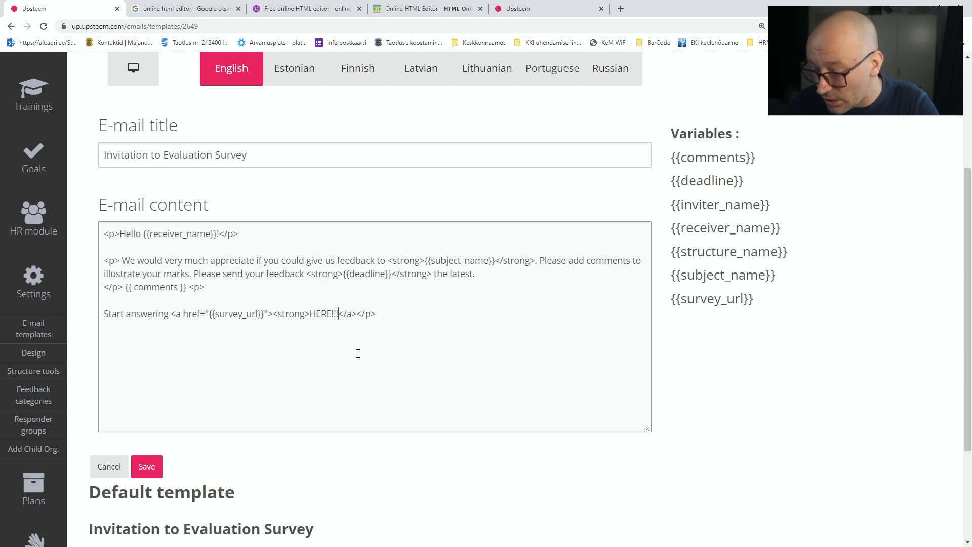
{"action": "key", "text": "ctrl+v"}
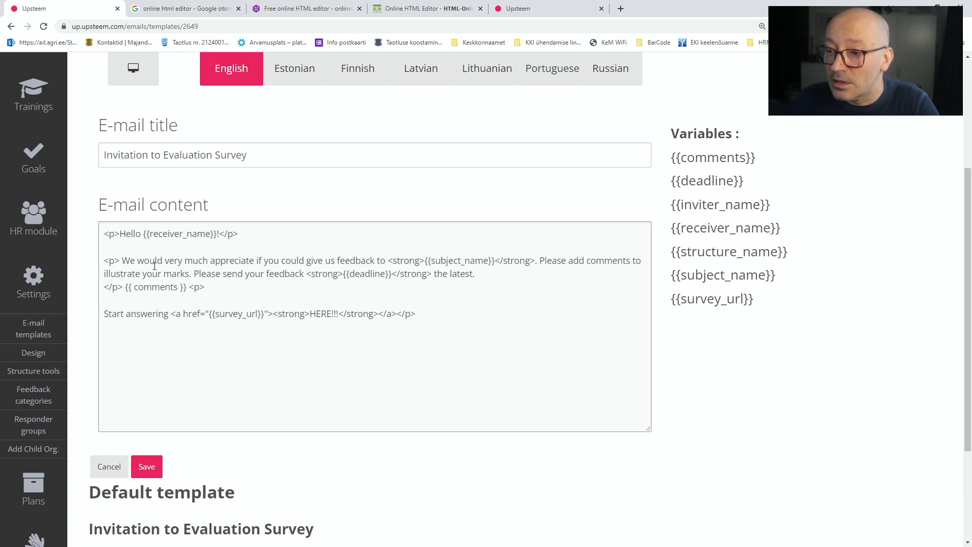
{"action": "left_click", "coordinate": [135, 77]}
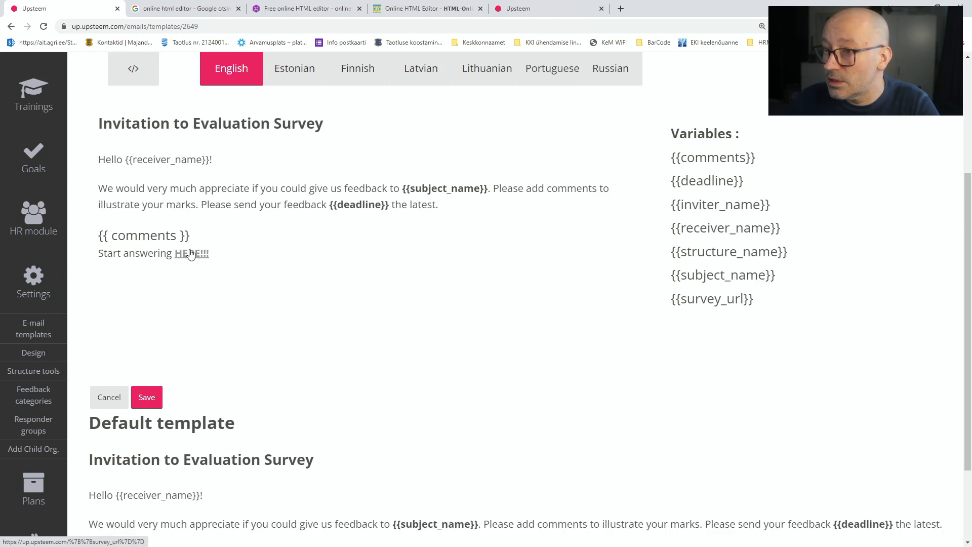
{"action": "left_click", "coordinate": [142, 76]}
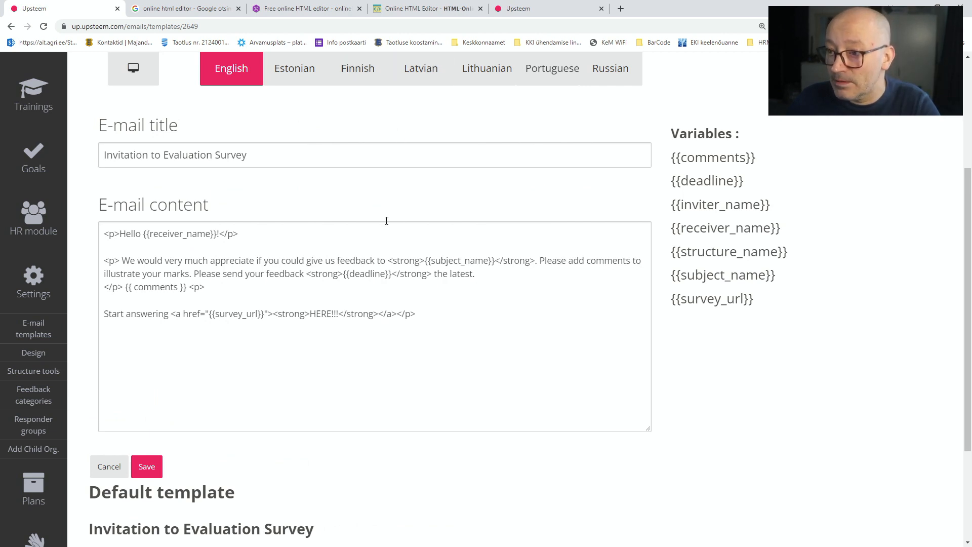
- Copy the whole English e-mail content into the WYSIWYG area of the Online HTML Editor at onlinehtmleditor.dev
{"action": "left_click_drag", "start_coordinate": [424, 314], "coordinate": [86, 230]}
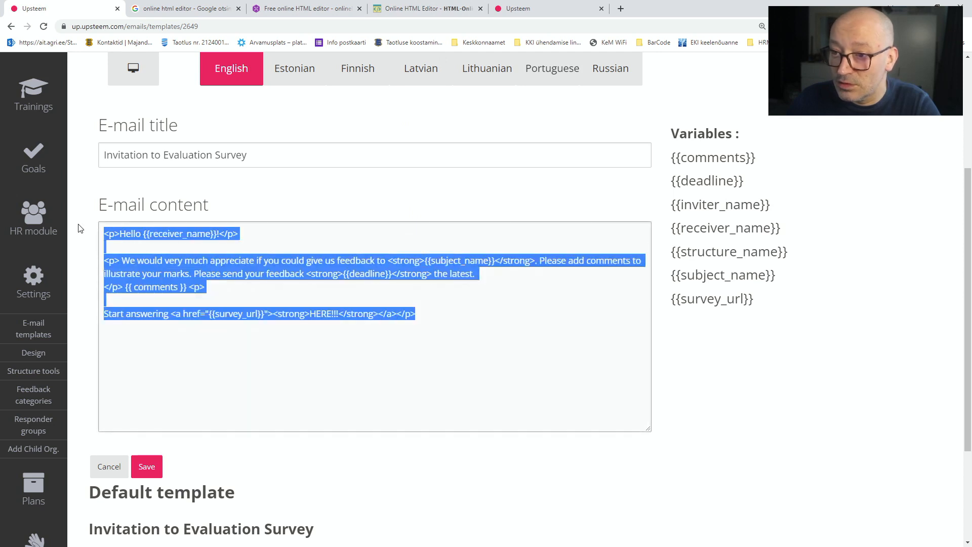
{"action": "left_click", "coordinate": [283, 10]}
{"action": "left_click", "coordinate": [334, 286]}
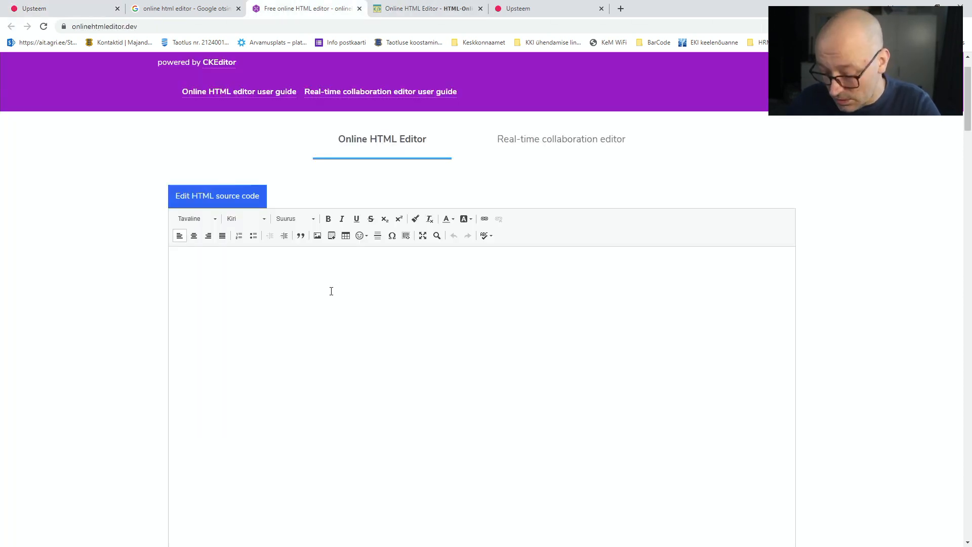
{"action": "key", "text": "ctrl+v"}
{"action": "scroll", "coordinate": [337, 314], "scroll_direction": "down", "scroll_amount": 5}
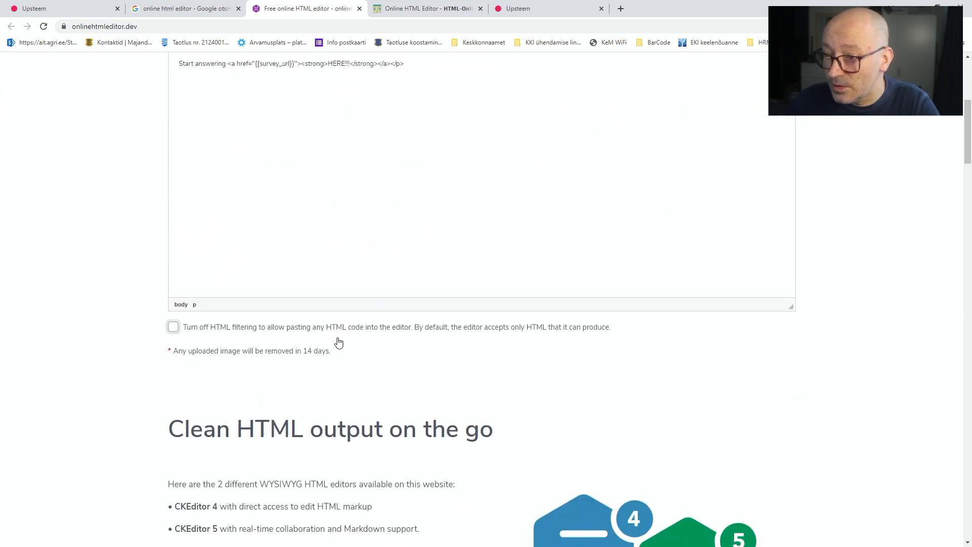
- Look at the real-time collaboration editor and the pasted content's HTML source, returning to the WYSIWYG view
{"action": "scroll", "coordinate": [338, 343], "scroll_direction": "up", "scroll_amount": 6}
{"action": "left_click", "coordinate": [535, 194]}
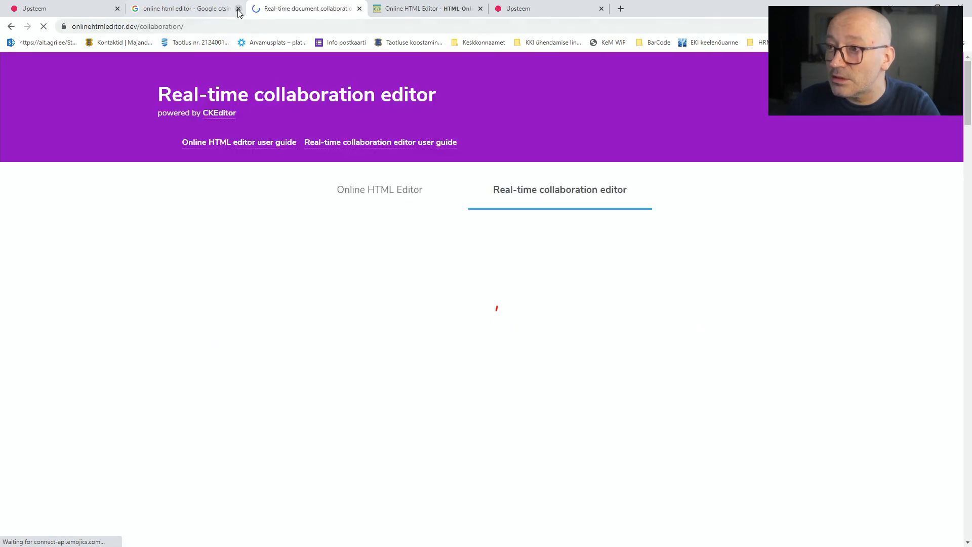
{"action": "left_click", "coordinate": [11, 26]}
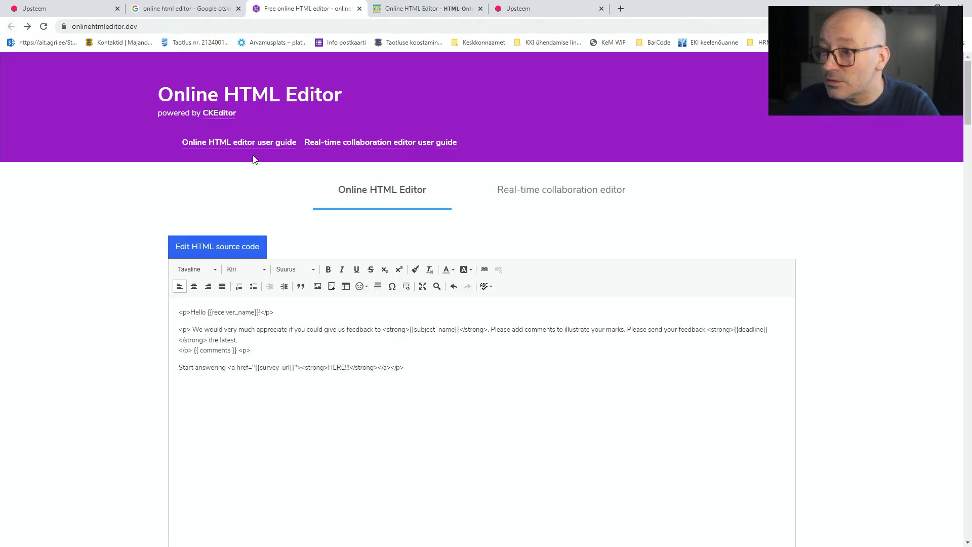
{"action": "left_click", "coordinate": [244, 251]}
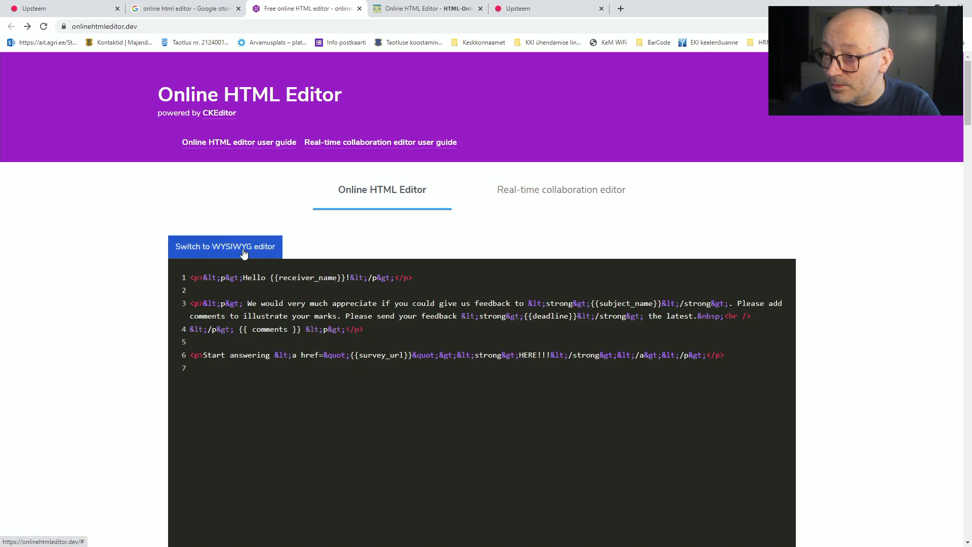
{"action": "left_click", "coordinate": [259, 252]}
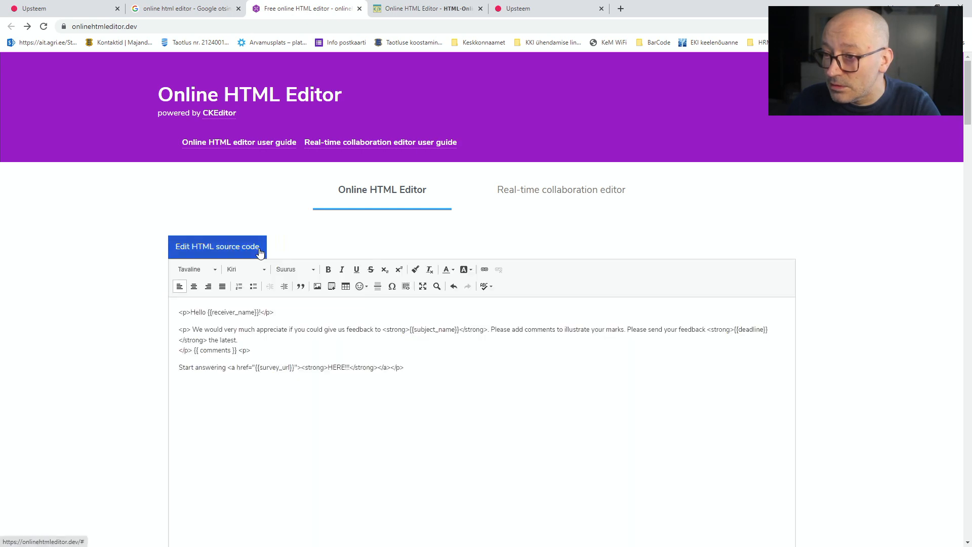
- Move the invitation markup from the WYSIWYG area into the HTML source code and display it as a formatted message
{"action": "left_click_drag", "start_coordinate": [390, 387], "coordinate": [156, 306]}
{"action": "key", "text": "ctrl+c"}
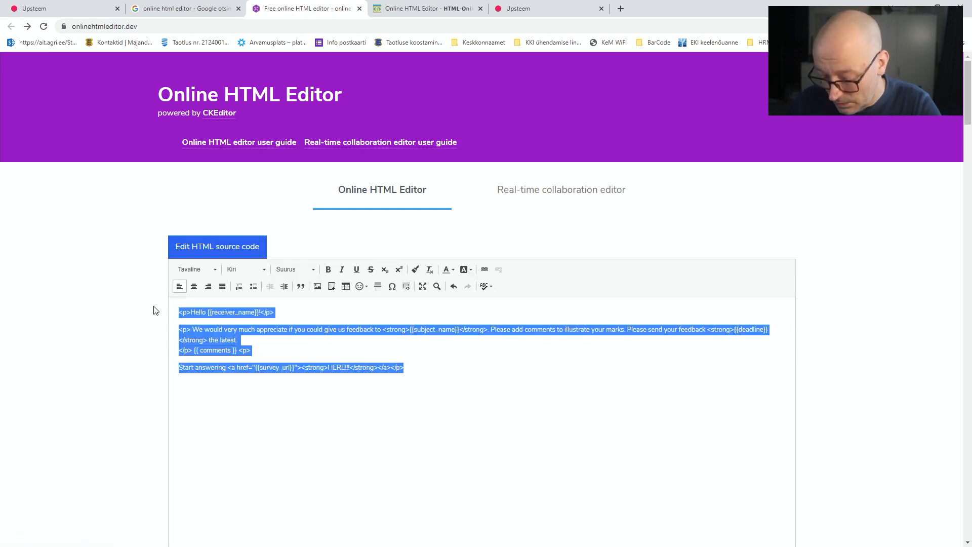
{"action": "key", "text": "Delete"}
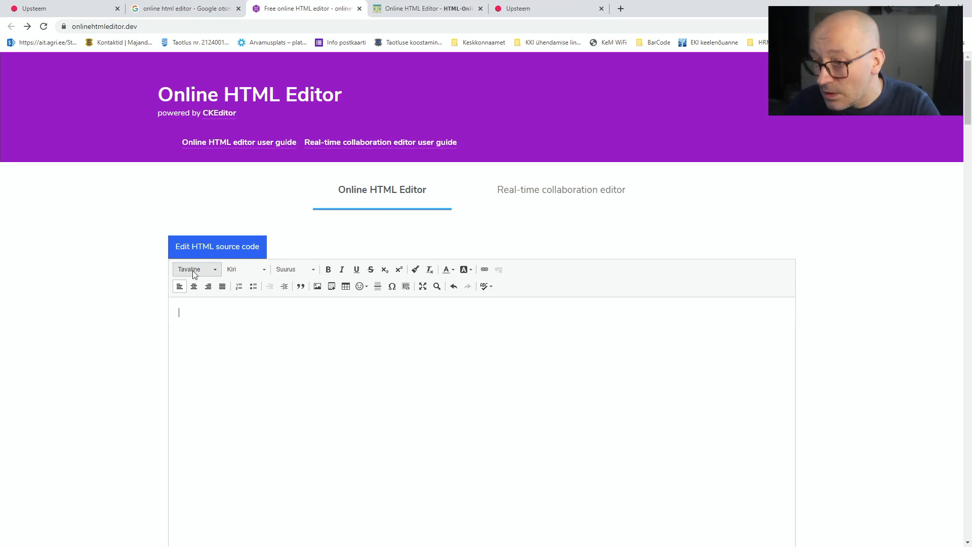
{"action": "left_click", "coordinate": [239, 254]}
{"action": "key", "text": "ctrl+v"}
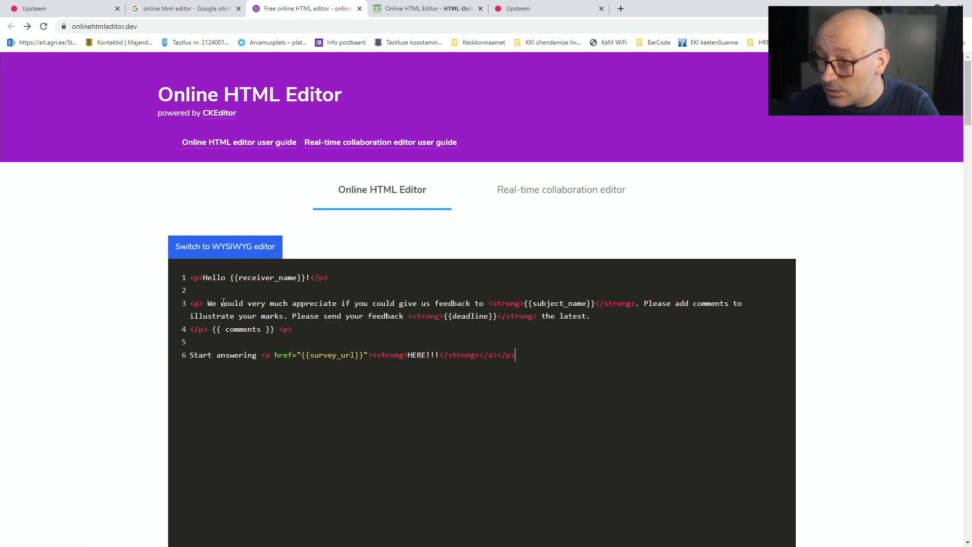
{"action": "left_click", "coordinate": [211, 252]}
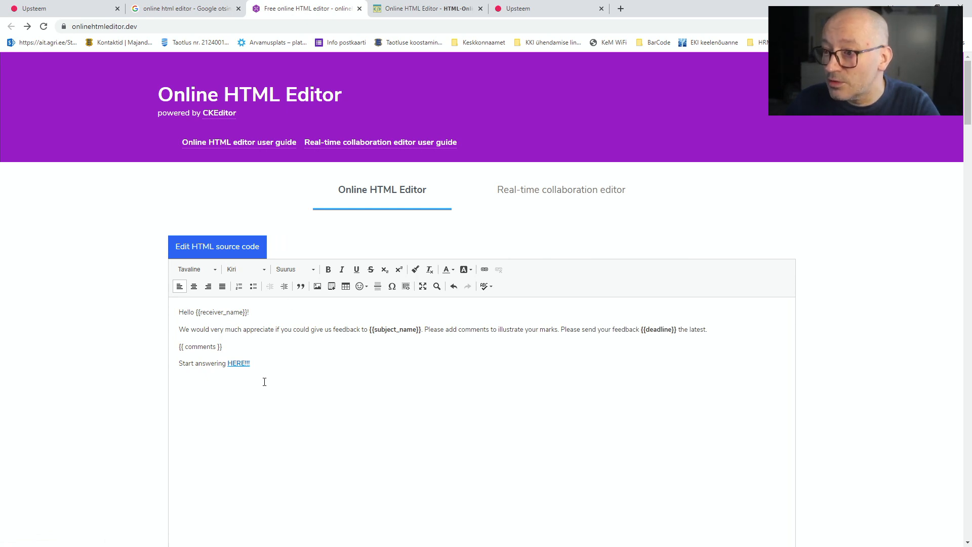
{"action": "scroll", "coordinate": [286, 348], "scroll_direction": "down", "scroll_amount": 1}
{"action": "scroll", "coordinate": [288, 349], "scroll_direction": "down", "scroll_amount": 2}
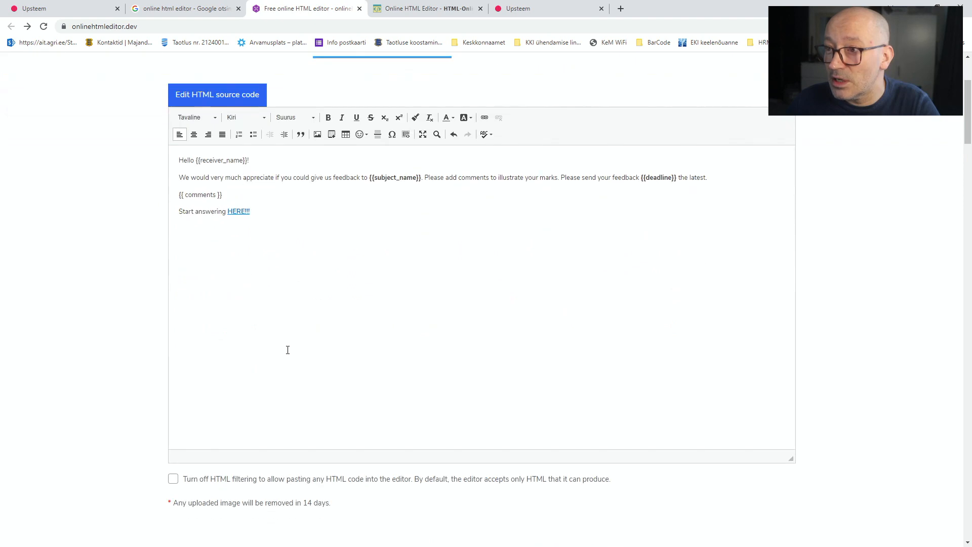
- Switch back to Upsteem and save the edited English feedback invitation
{"action": "left_click", "coordinate": [42, 9]}
{"action": "scroll", "coordinate": [248, 324], "scroll_direction": "down", "scroll_amount": 1}
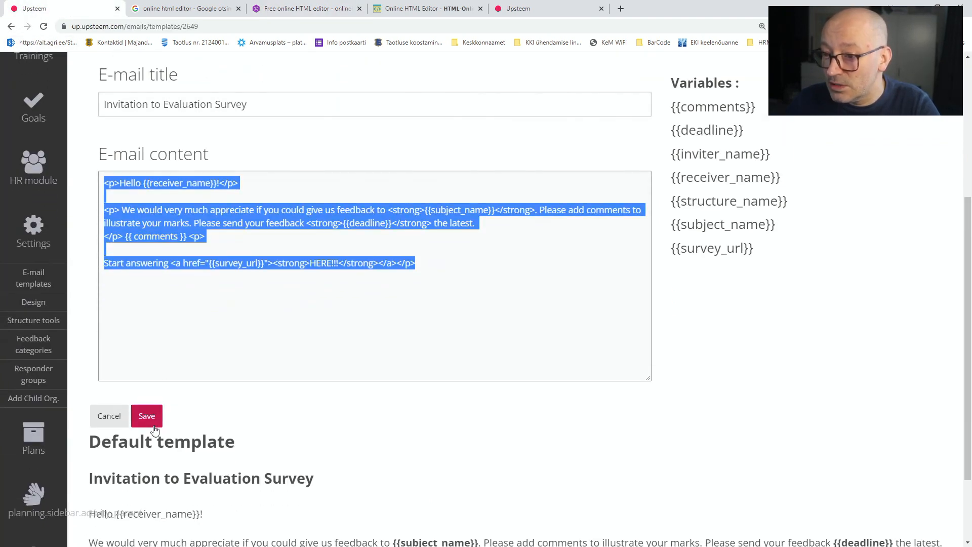
{"action": "left_click", "coordinate": [155, 423]}
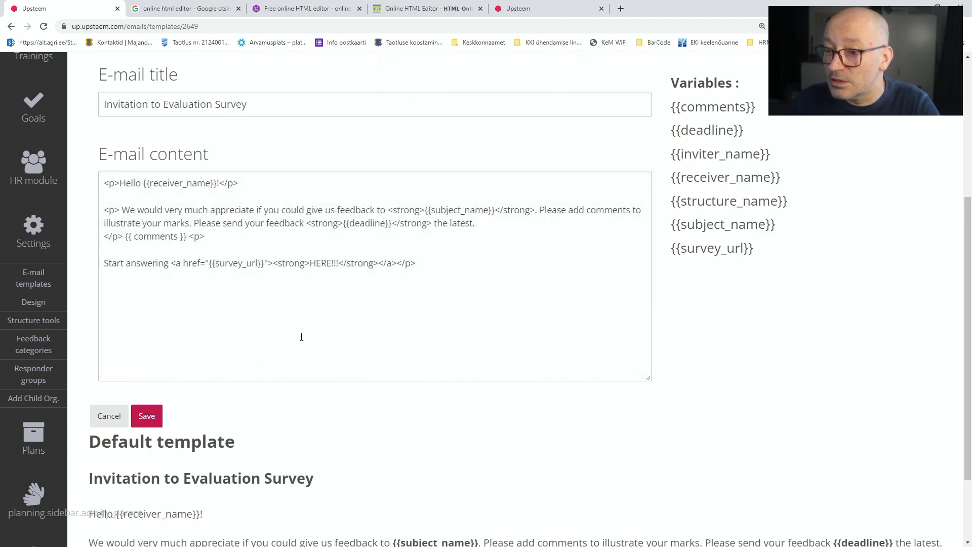
- Return to the e-mail templates overview and examine the messages contained in the Feedback (copy) template group
{"action": "scroll", "coordinate": [164, 391], "scroll_direction": "up", "scroll_amount": 3}
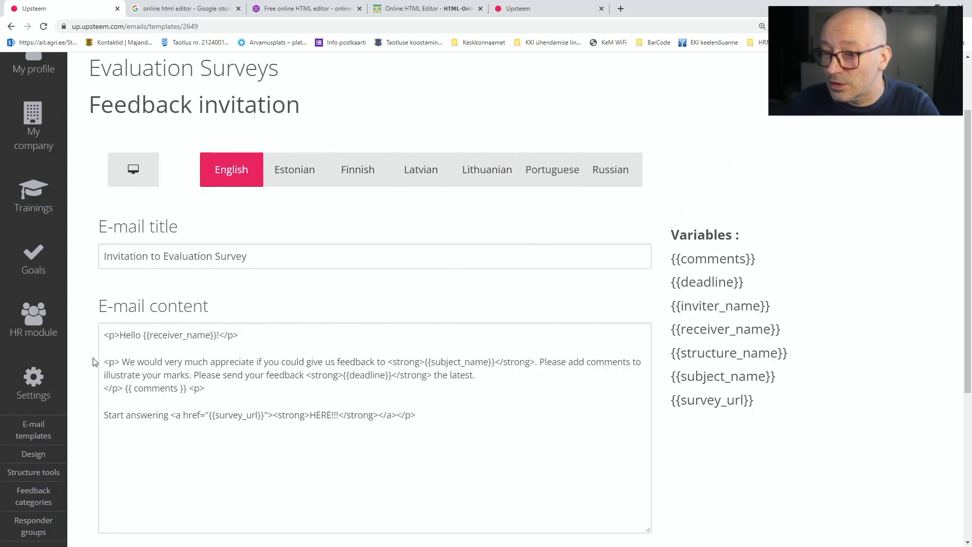
{"action": "left_click", "coordinate": [11, 26]}
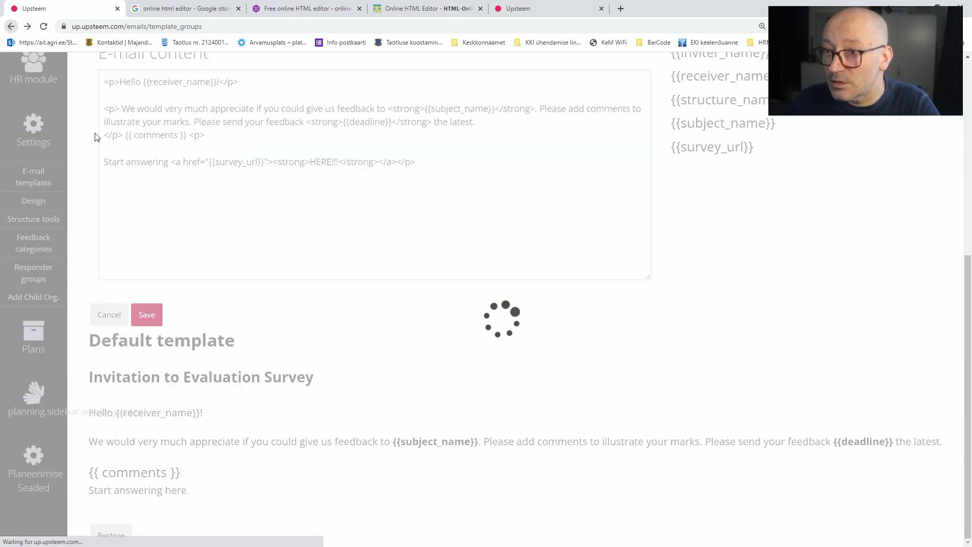
{"action": "scroll", "coordinate": [304, 317], "scroll_direction": "down", "scroll_amount": 10}
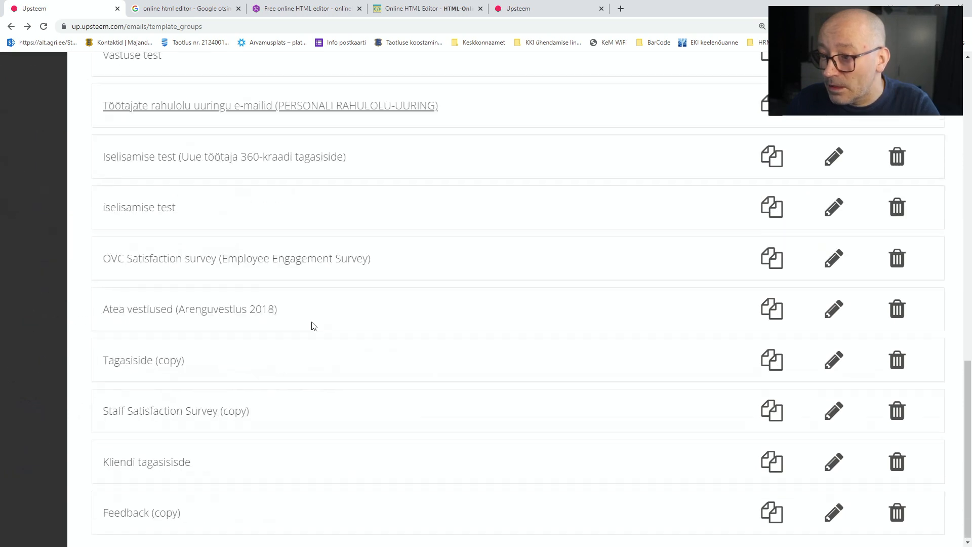
{"action": "left_click", "coordinate": [162, 519]}
{"action": "scroll", "coordinate": [198, 512], "scroll_direction": "down", "scroll_amount": 4}
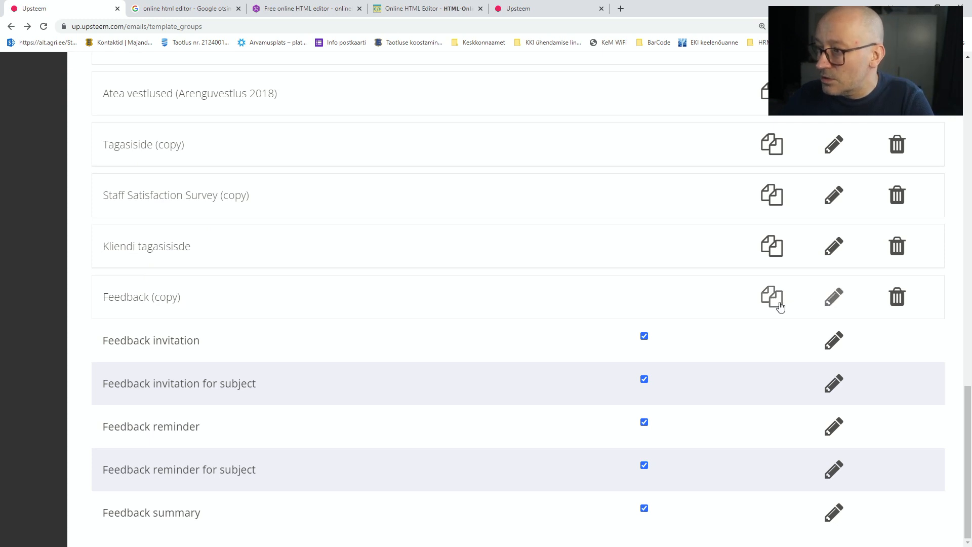
{"action": "scroll", "coordinate": [113, 304], "scroll_direction": "up", "scroll_amount": 4}
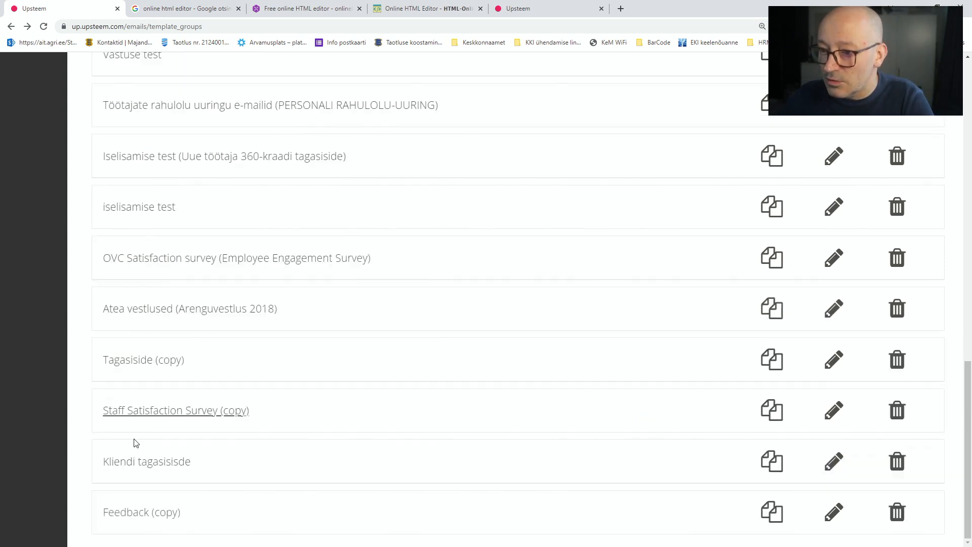
- Rename the Feedback (copy) template group as "Feedback (copy) - NEW NAME" and save it
{"action": "left_click", "coordinate": [837, 512]}
{"action": "left_click", "coordinate": [220, 334]}
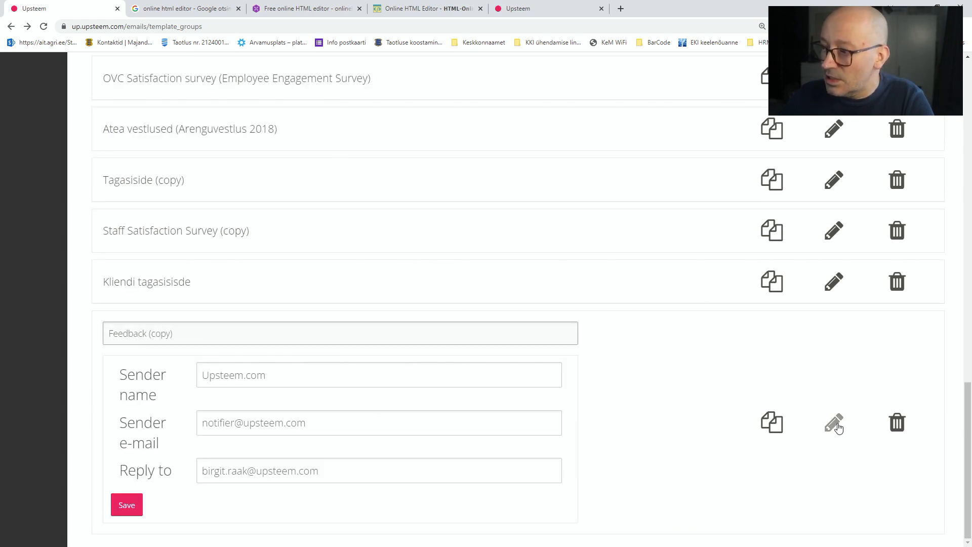
{"action": "left_click_drag", "start_coordinate": [153, 334], "coordinate": [184, 334]}
{"action": "left_click", "coordinate": [183, 335]}
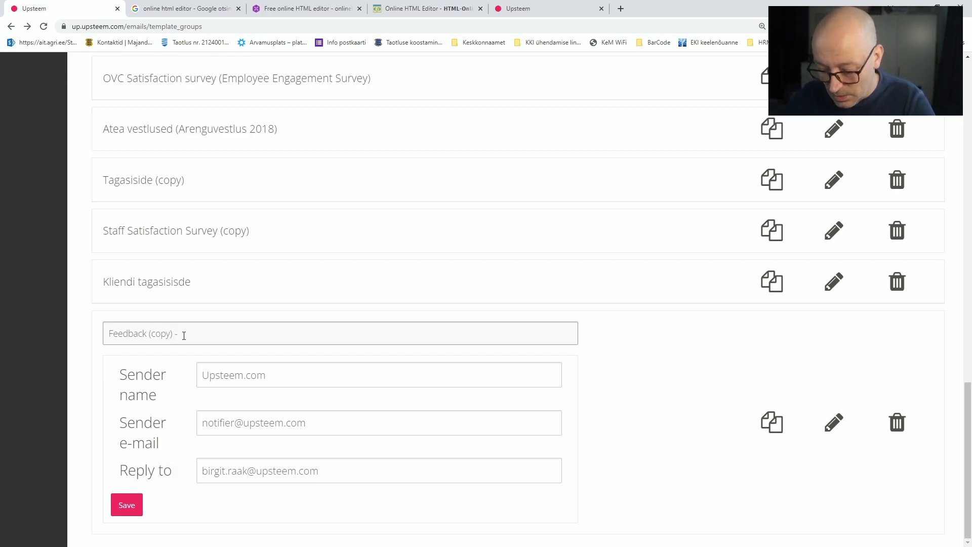
{"action": "type", "text": "- NEW NAME"}
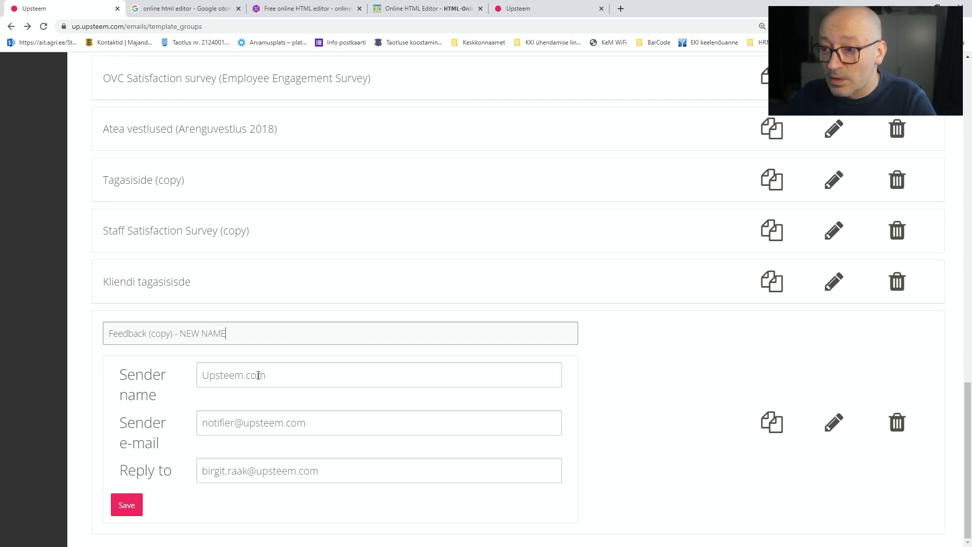
{"action": "left_click", "coordinate": [127, 504]}
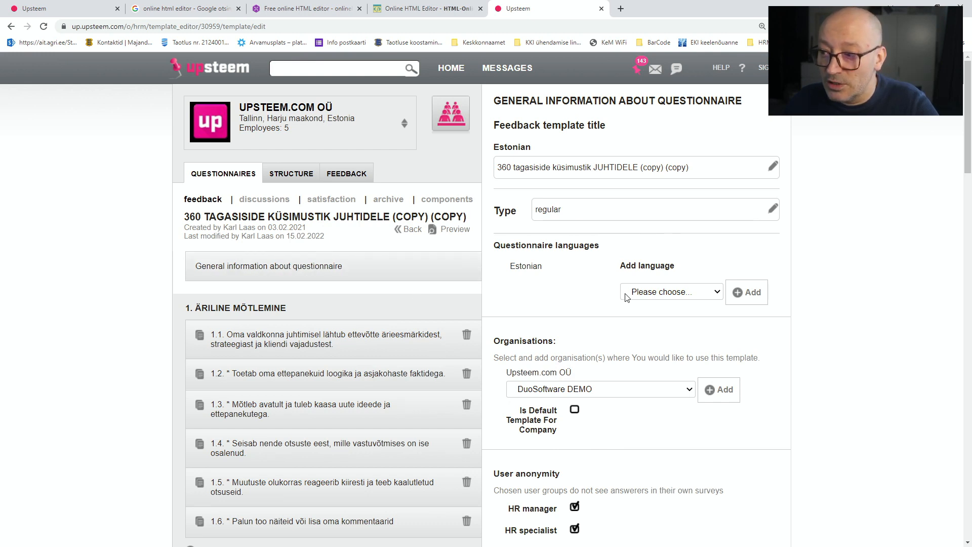
- Choose "Feedback (copy) - NEW NAME" as the e-mail template in the 360 tagasiside questionnaire's general information
{"action": "scroll", "coordinate": [623, 300], "scroll_direction": "down", "scroll_amount": 20}
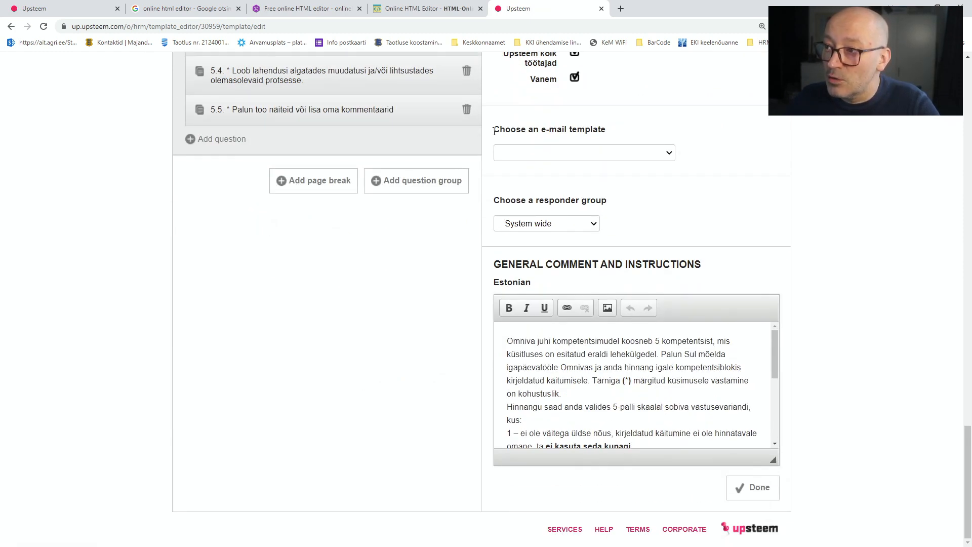
{"action": "left_click", "coordinate": [531, 154]}
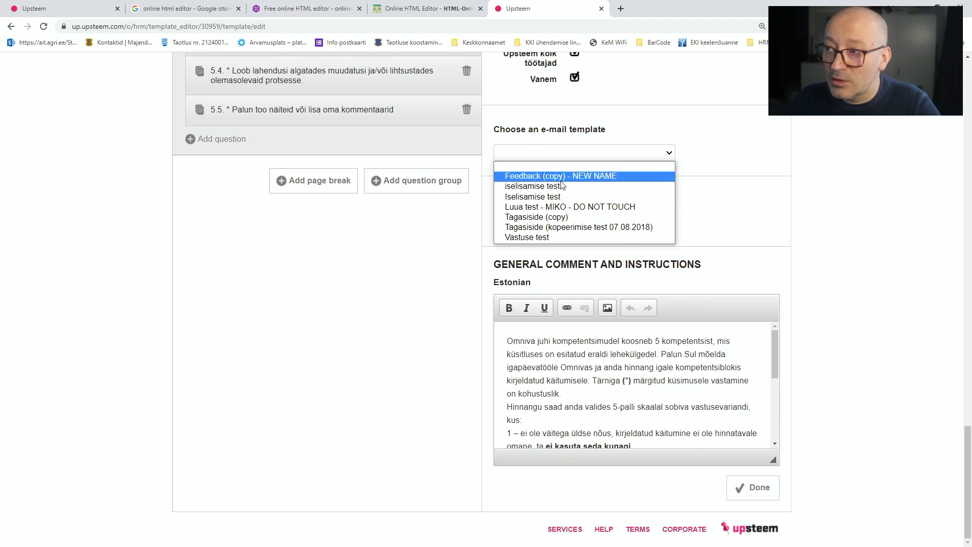
{"action": "left_click", "coordinate": [600, 177]}
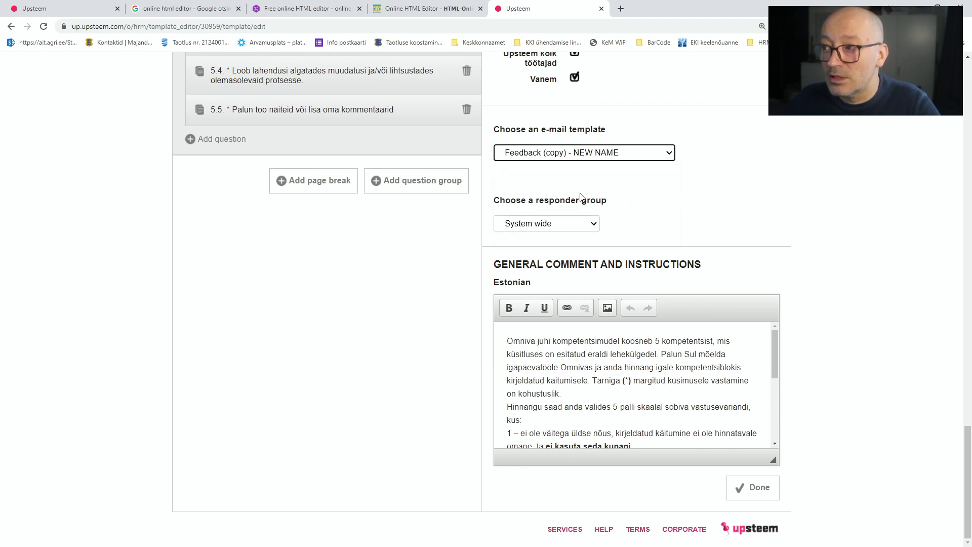
{"action": "left_click", "coordinate": [714, 161]}
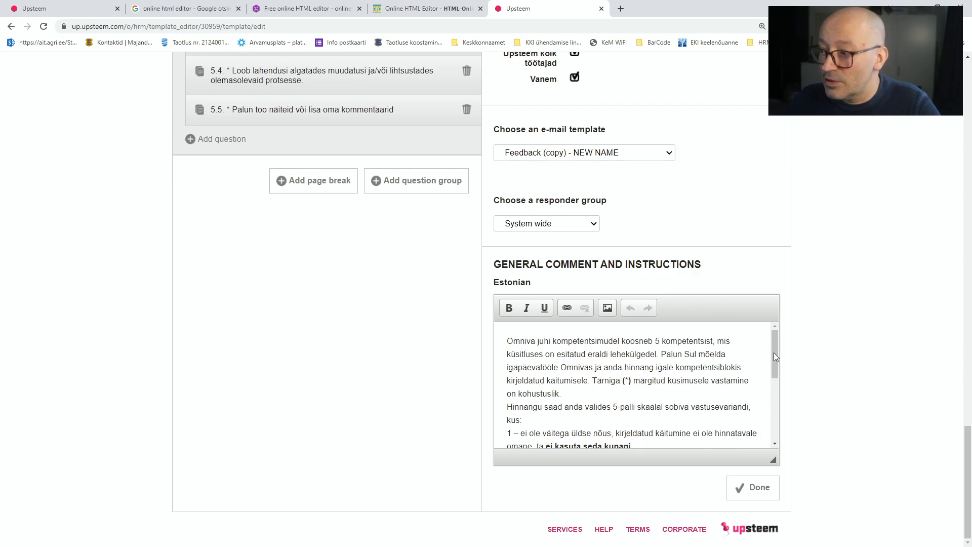
- Look back over the questionnaire's general information and return to the e-mail templates overview with its general settings
{"action": "scroll", "coordinate": [624, 310], "scroll_direction": "up", "scroll_amount": 20}
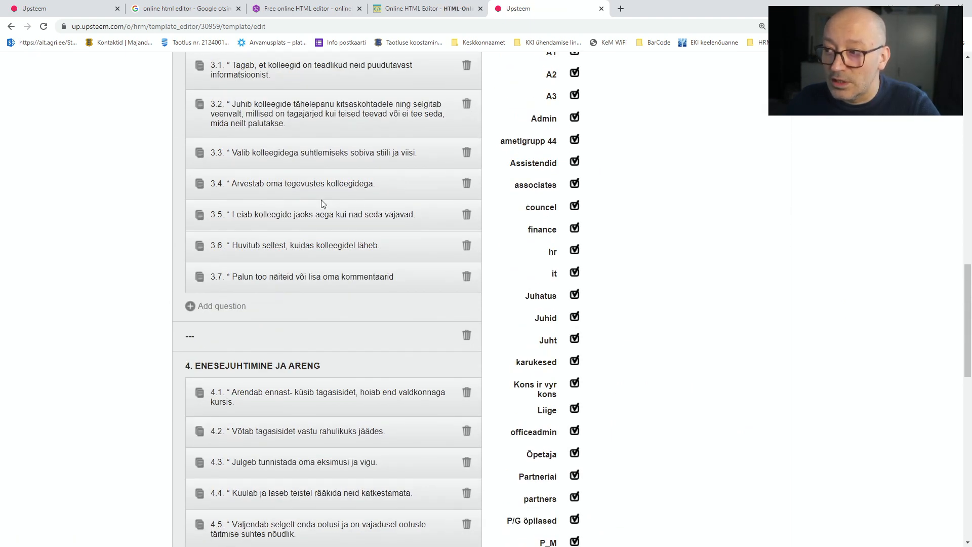
{"action": "scroll", "coordinate": [321, 204], "scroll_direction": "up", "scroll_amount": 15}
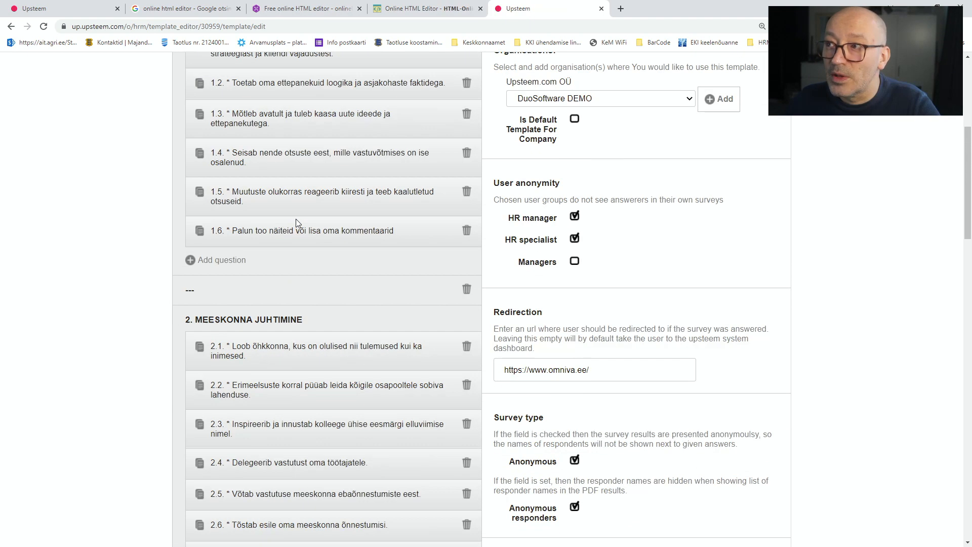
{"action": "left_click", "coordinate": [51, 14]}
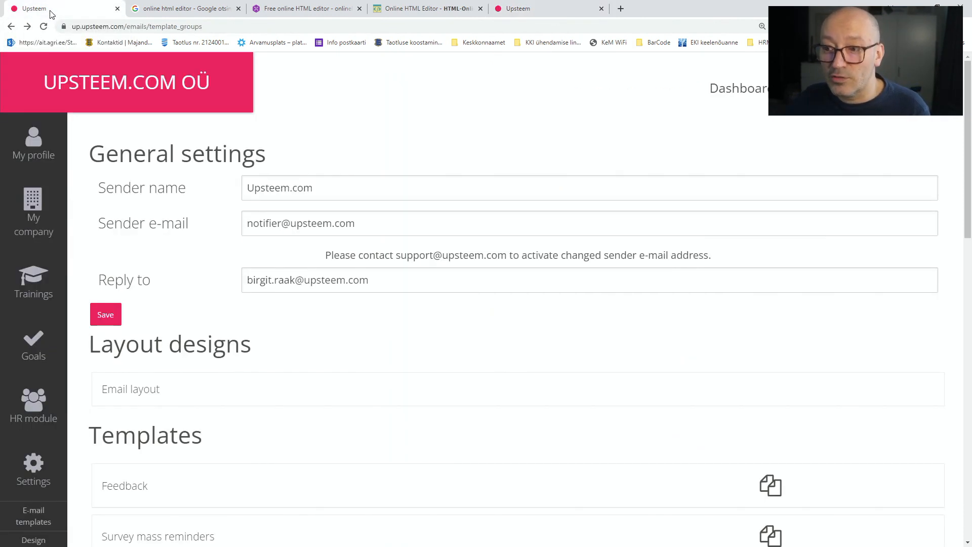